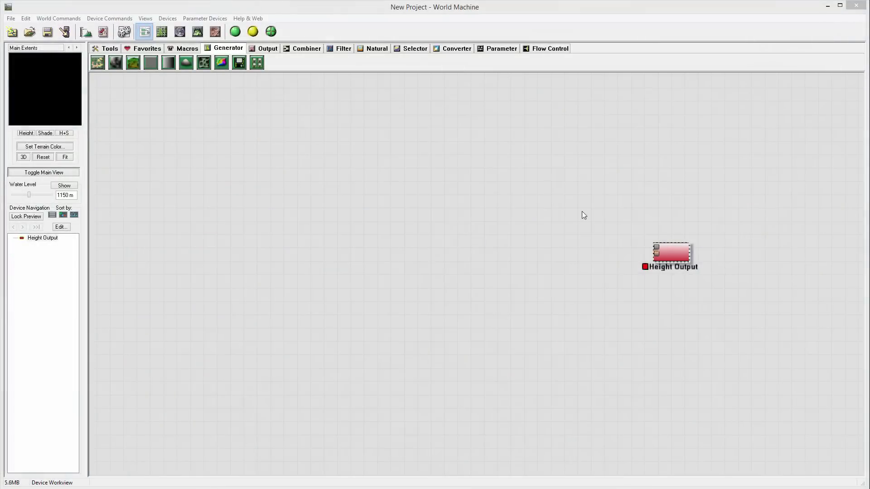
Pan the device graph left and pick a Height Chooser from the Combiner devices.
right_drag(562, 249, 443, 198)
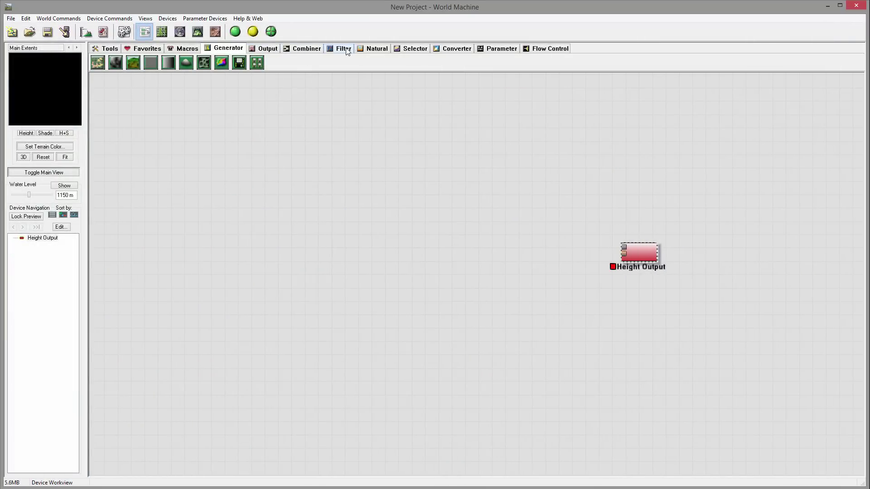
click(412, 50)
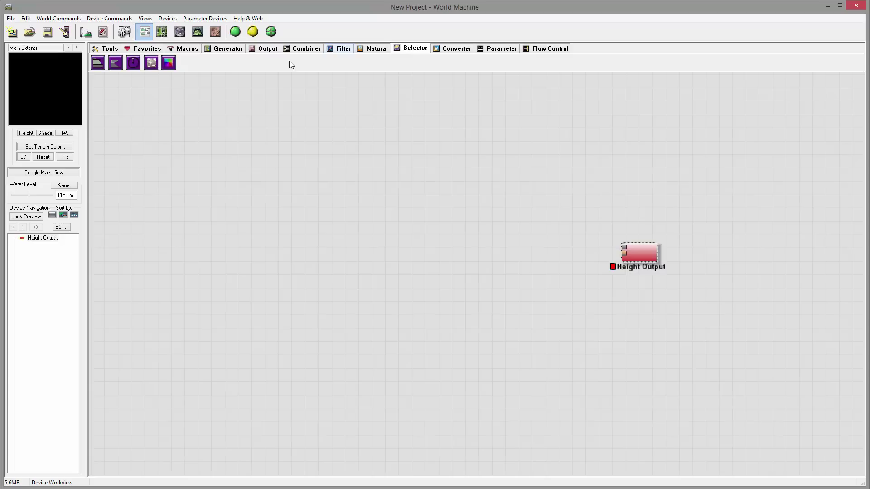
click(305, 49)
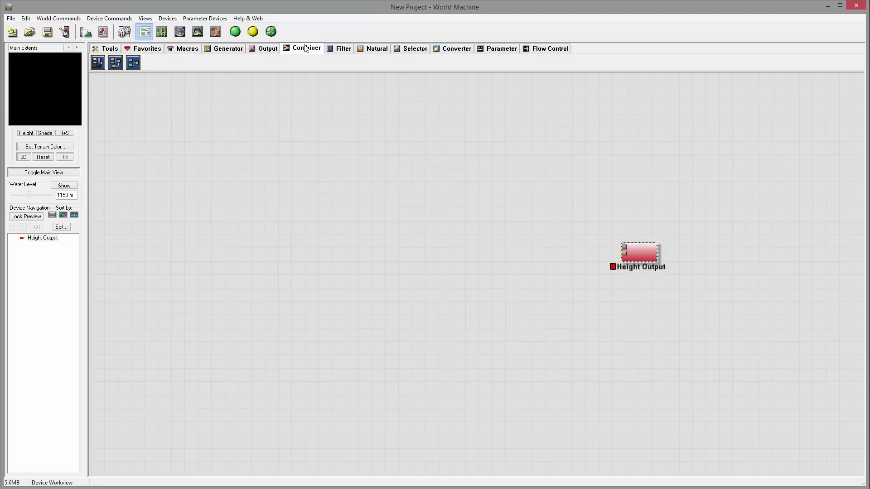
click(97, 63)
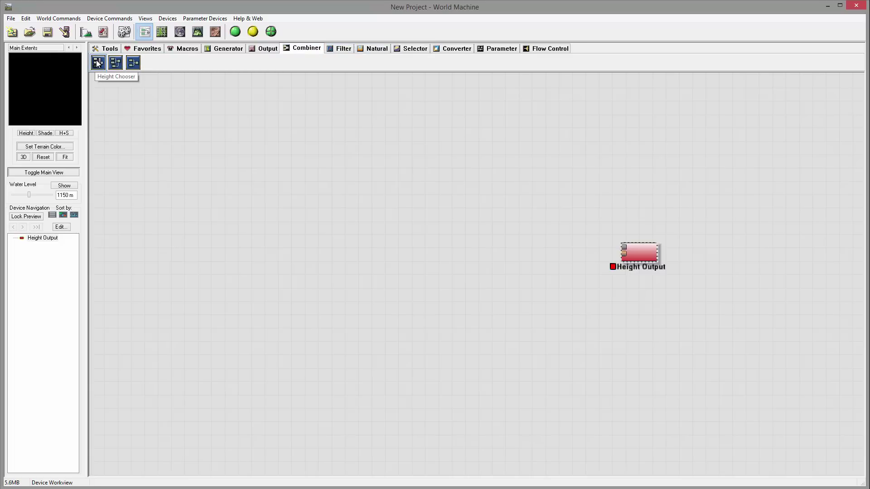
Place the Height Chooser beside Height Output and wire its Mixed output into Height Output.
click(443, 224)
right_click(525, 167)
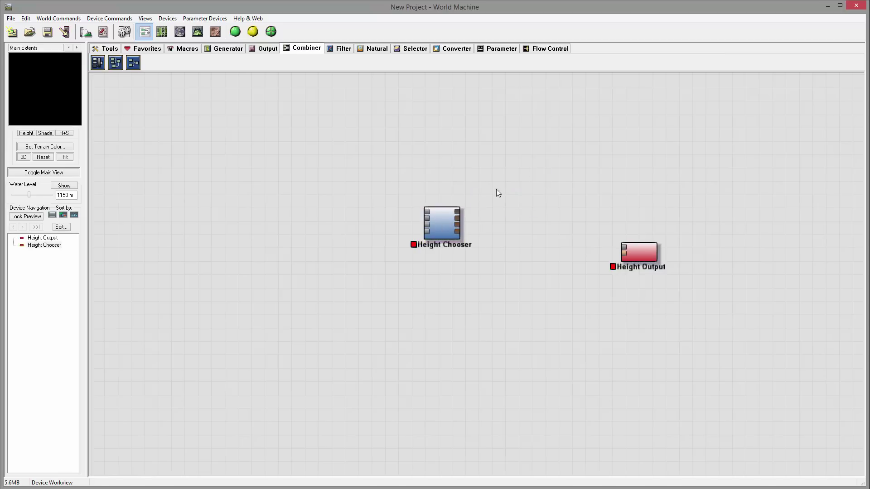
click(437, 230)
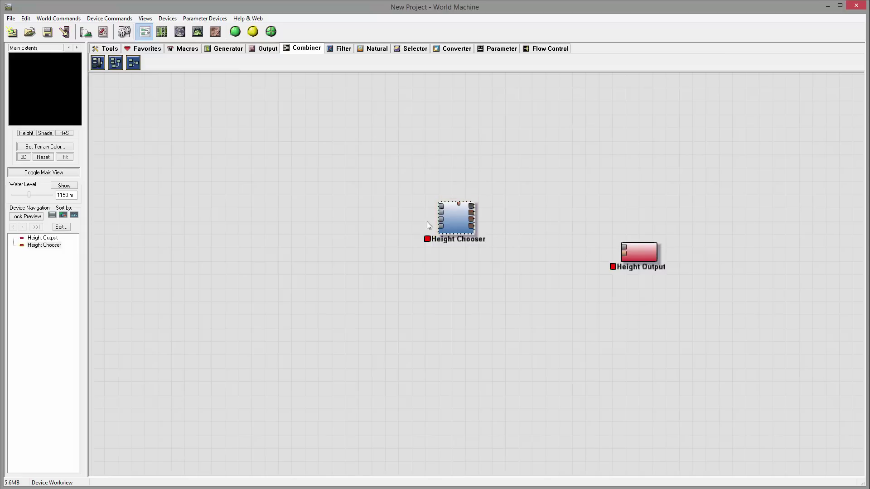
drag(452, 223, 452, 244)
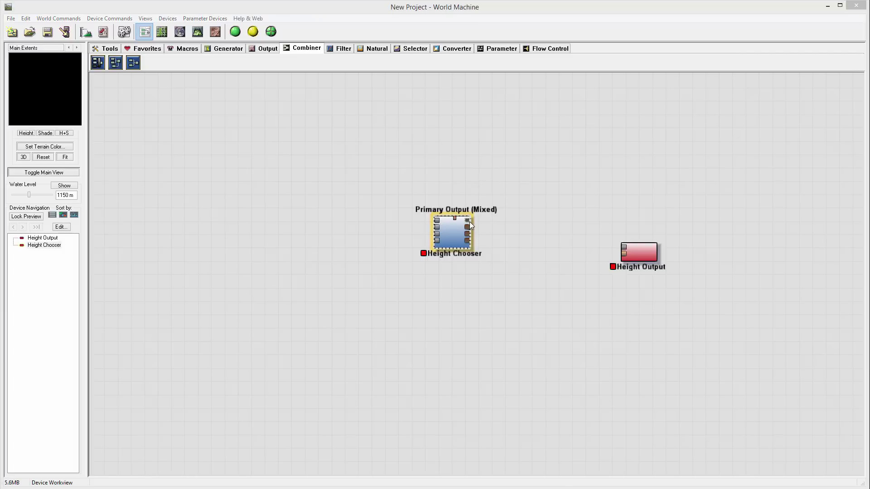
drag(469, 220, 662, 198)
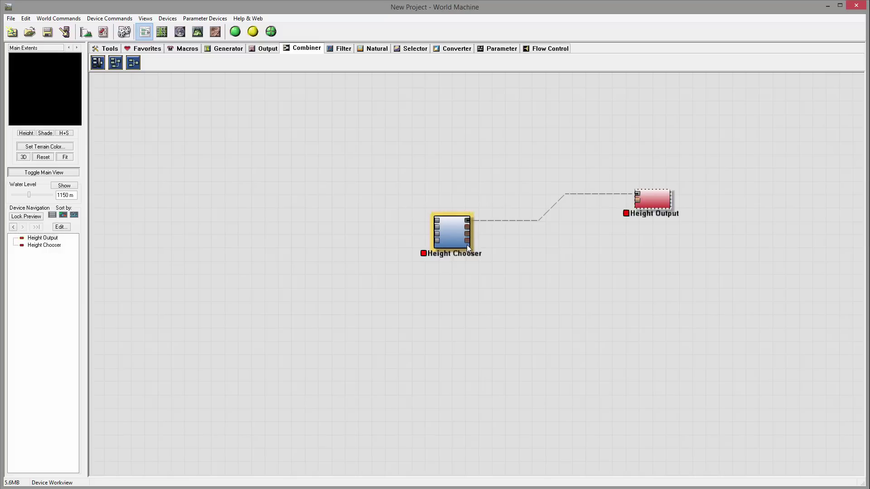
Reposition the Height Chooser and Height Output so the wire between them runs straight.
drag(450, 227, 447, 213)
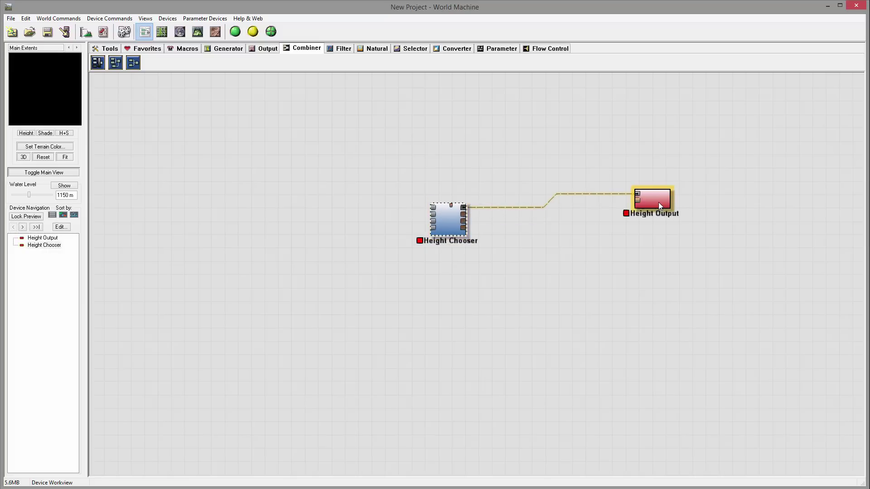
drag(659, 202, 654, 208)
drag(449, 213, 466, 209)
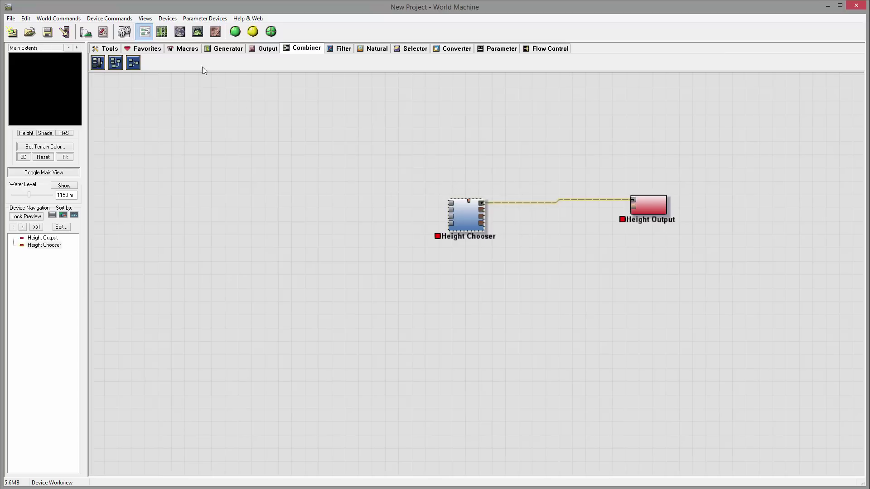
Place a Radial Grad generator and wire it into the Height Chooser's first input.
click(220, 50)
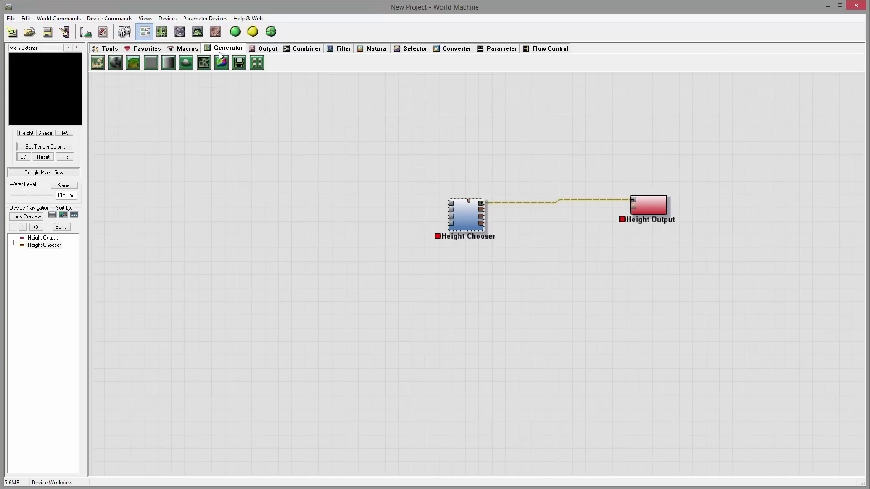
click(186, 63)
click(320, 163)
key(Escape)
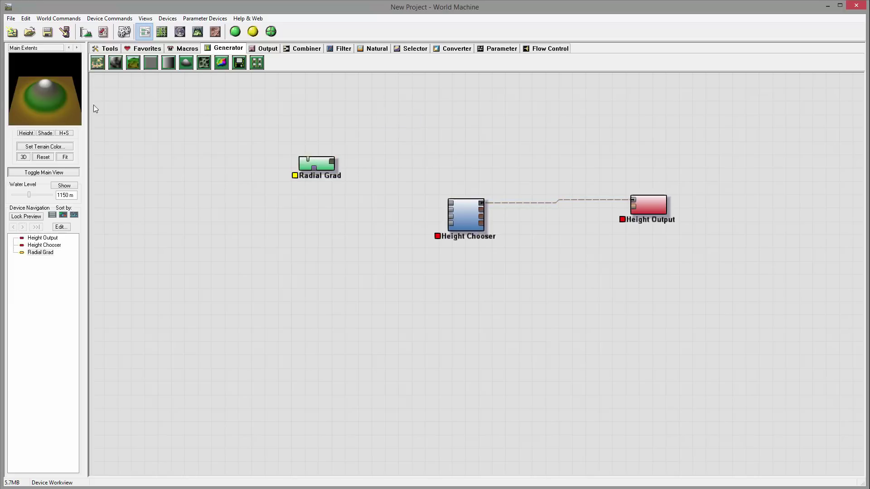
mouse_move(52, 89)
mouse_down()
mouse_move(51, 110)
mouse_move(60, 72)
mouse_move(43, 79)
mouse_up()
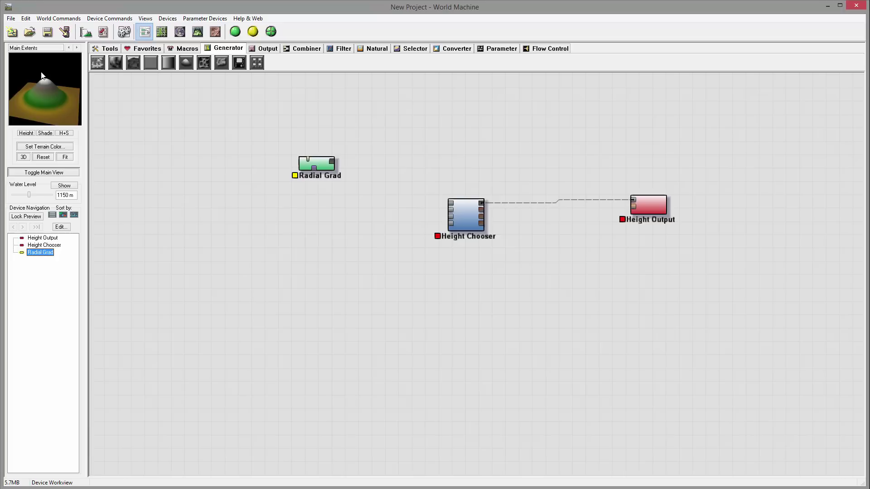
drag(332, 160, 451, 204)
drag(318, 171, 297, 169)
click(456, 225)
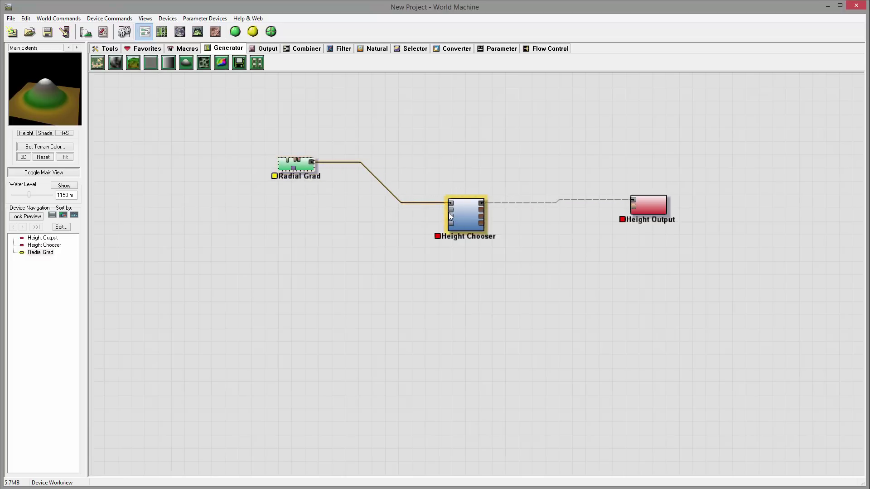
Place three Voronoi generators stacked below the Radial Grad.
click(202, 64)
click(299, 199)
click(299, 224)
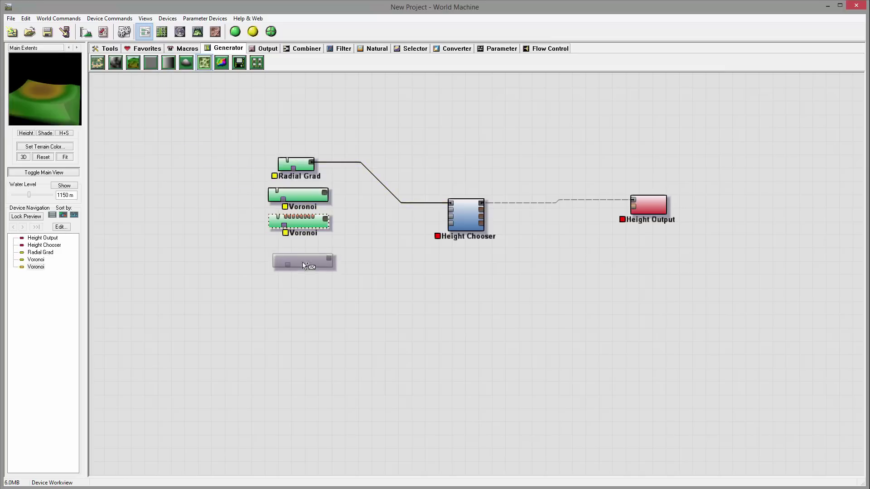
click(303, 262)
Shrink the upper Voronoi's scale and set the middle Voronoi's scale to 563.216 m.
click(309, 198)
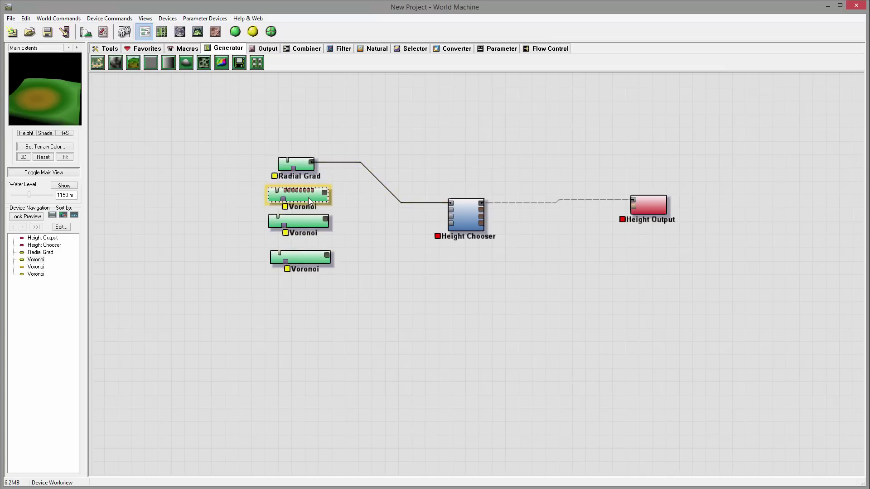
double_click(308, 198)
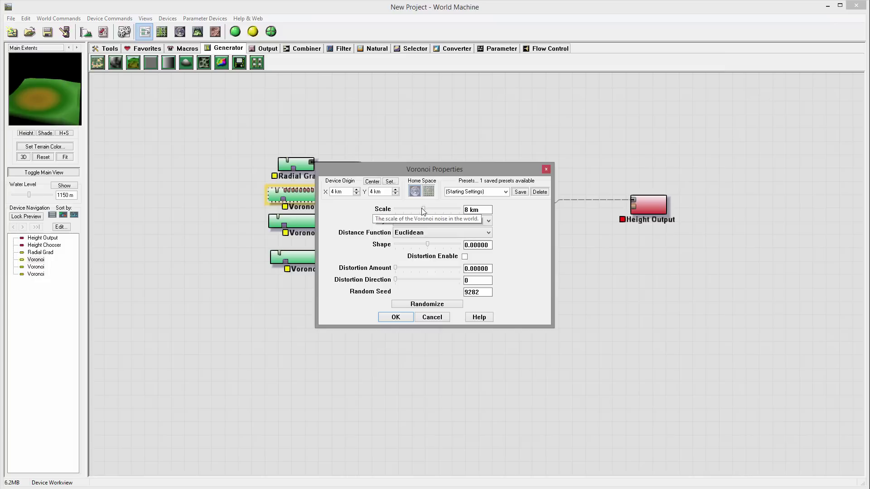
drag(430, 212, 407, 208)
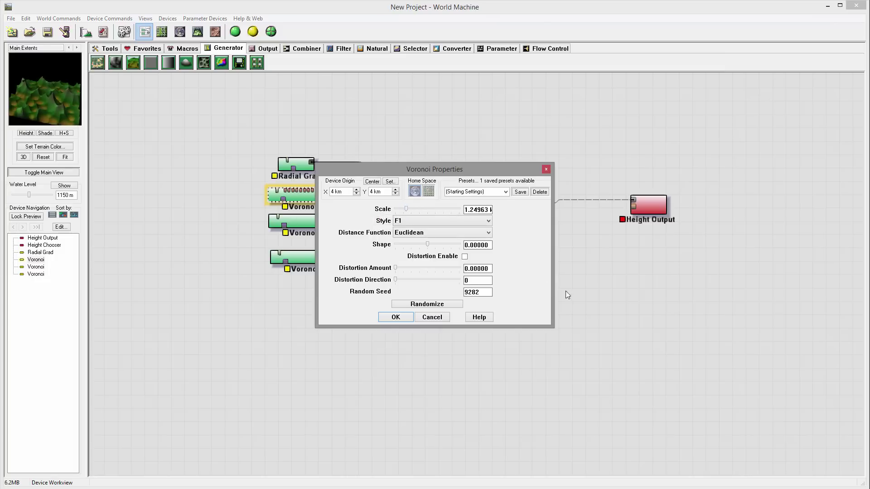
click(396, 319)
double_click(299, 219)
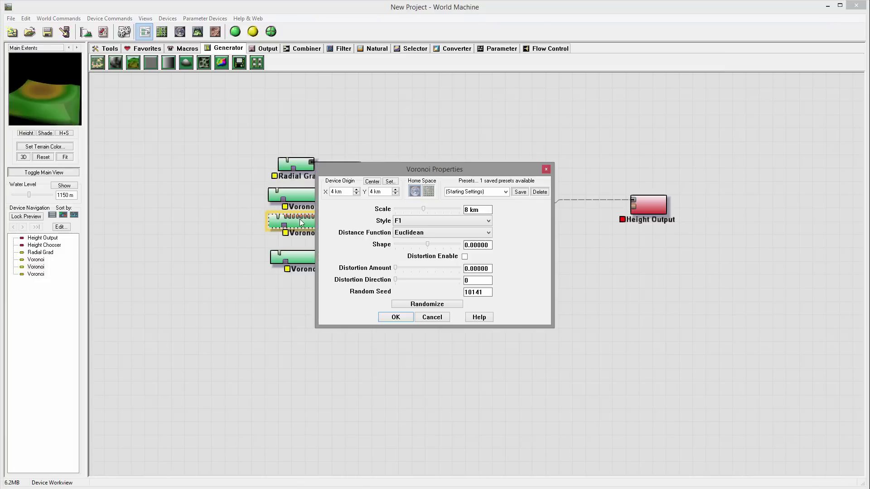
drag(424, 210, 402, 211)
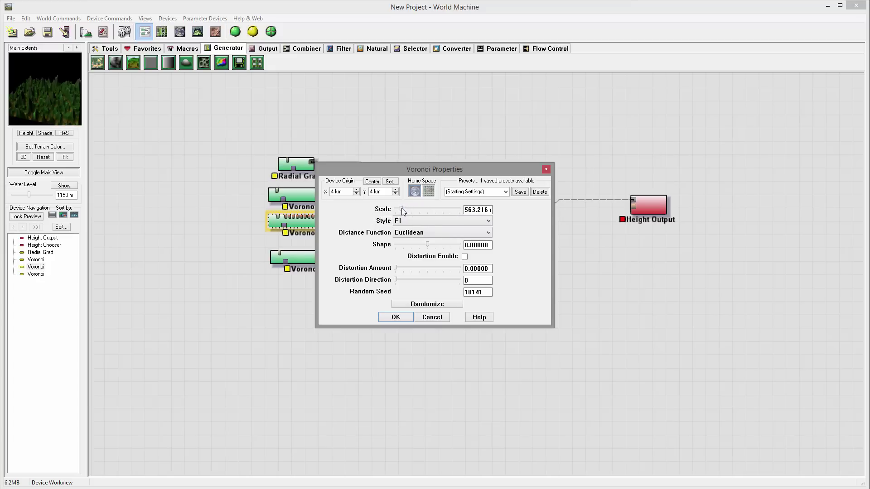
click(396, 317)
Give the bottom Voronoi scale 361.797 m, F2 - F1 style and shape -0.375.
double_click(302, 258)
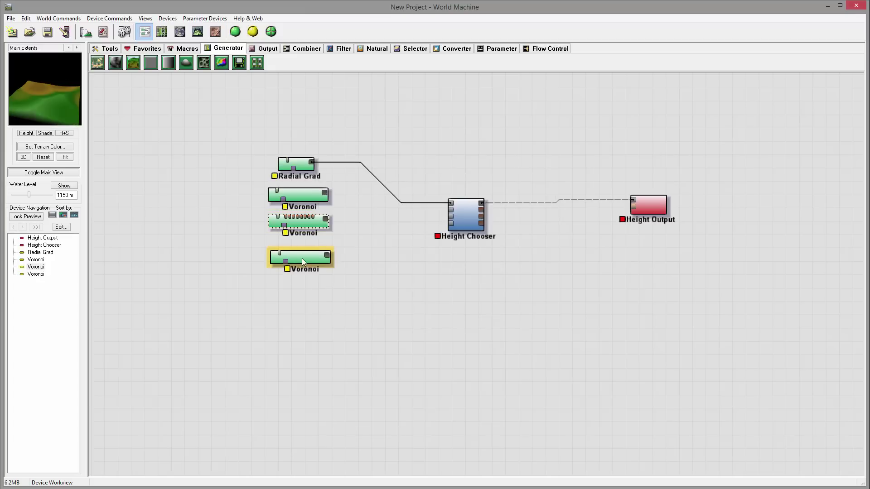
drag(423, 209, 399, 207)
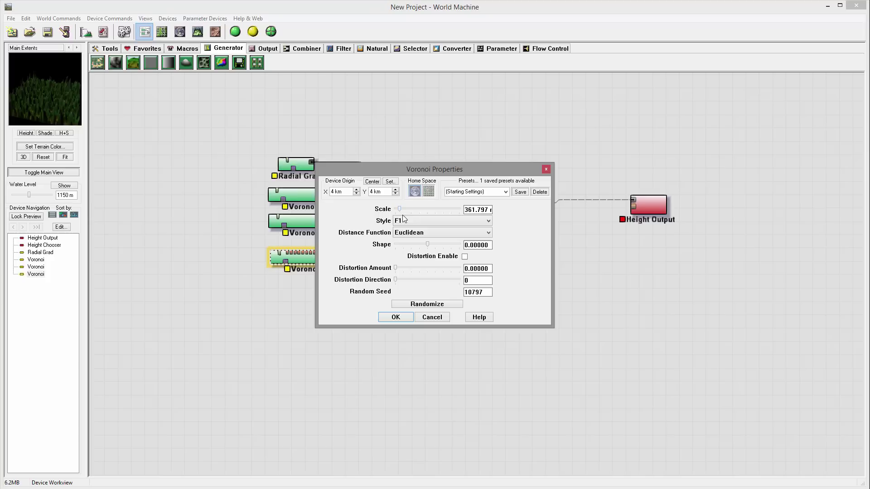
click(424, 222)
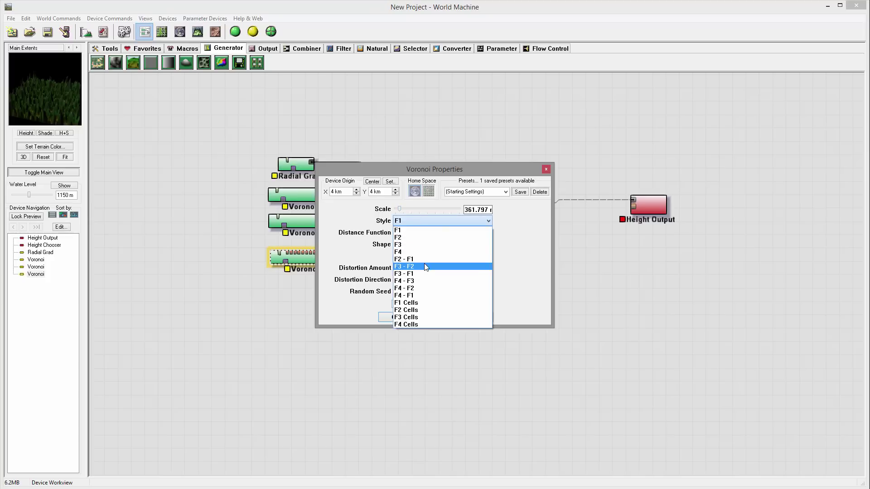
click(424, 259)
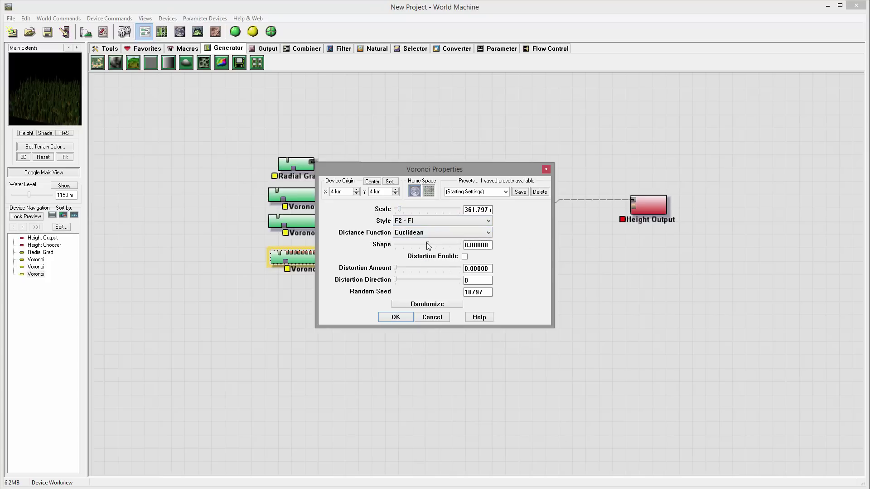
drag(426, 244, 422, 245)
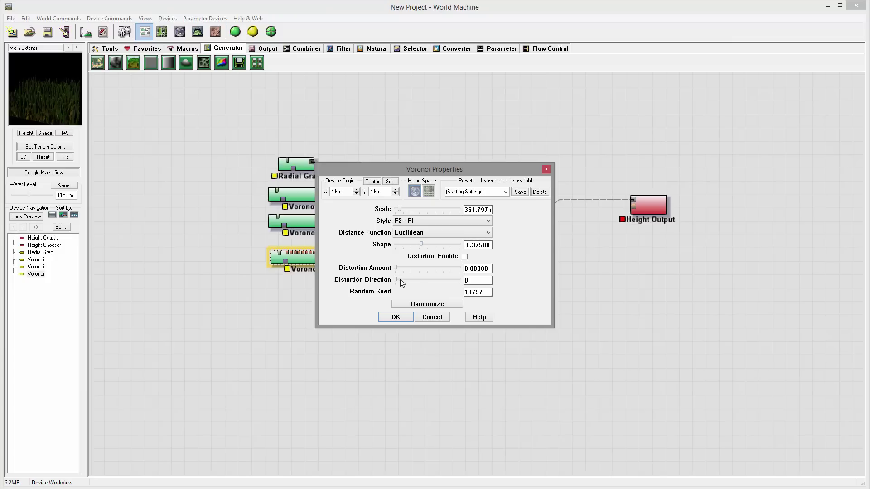
click(396, 317)
drag(311, 257, 310, 252)
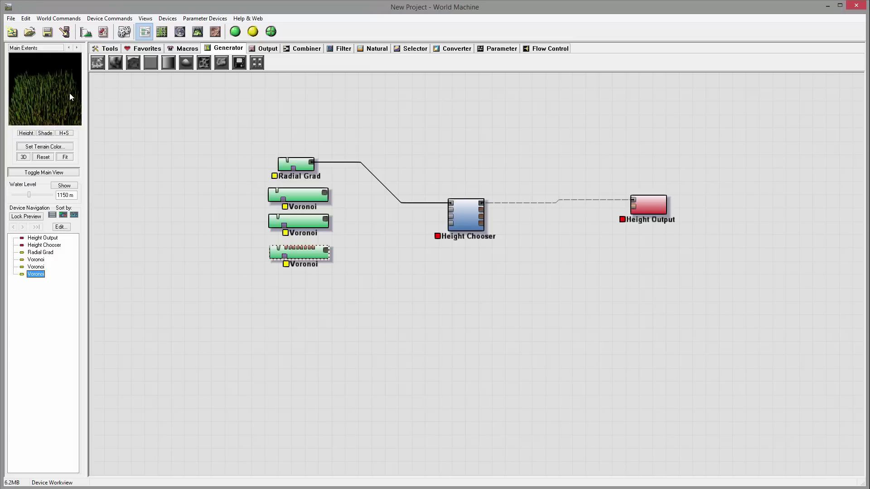
Wire the top, middle and bottom Voronoi outputs into the Height Chooser's inputs.
click(306, 220)
drag(304, 217, 350, 230)
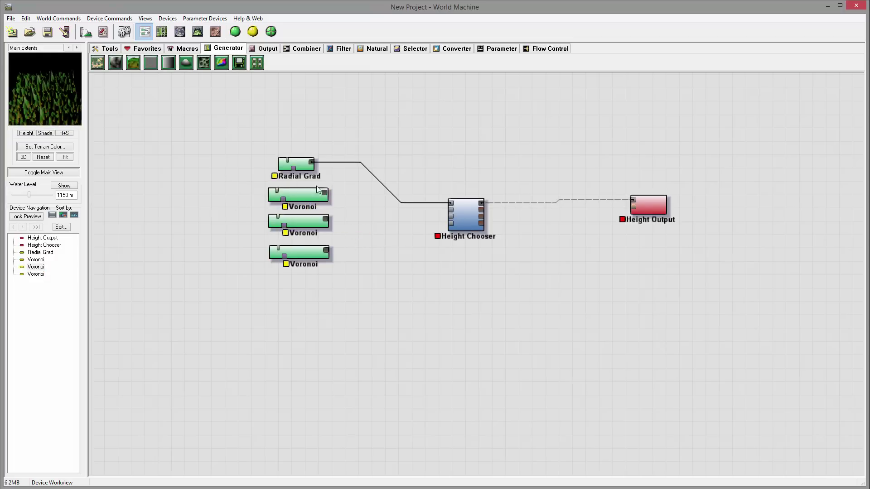
drag(325, 194, 451, 210)
drag(325, 219, 451, 217)
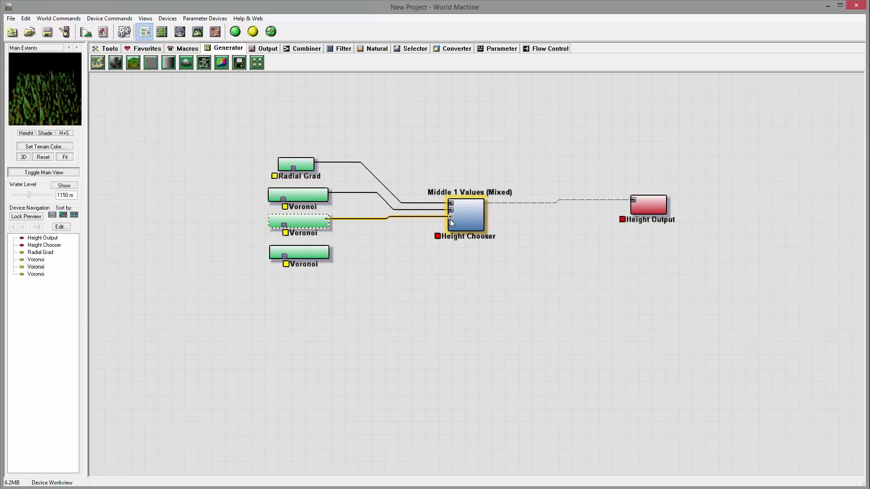
click(326, 248)
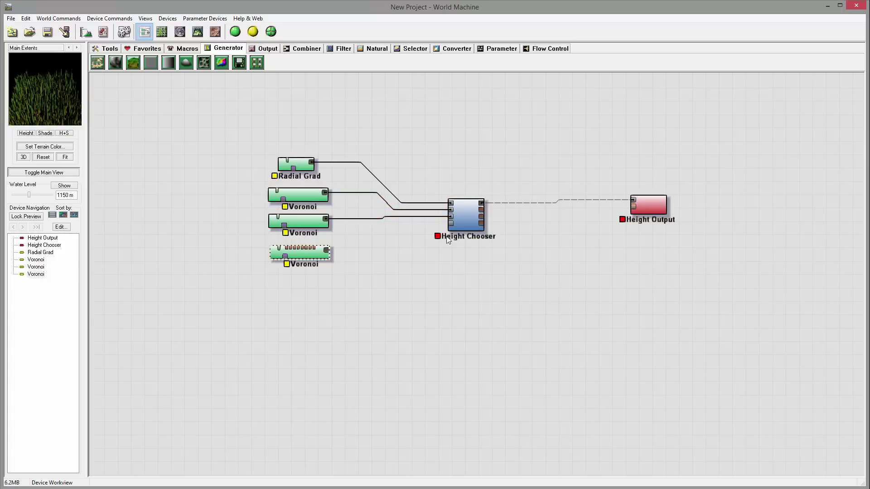
drag(326, 249, 451, 225)
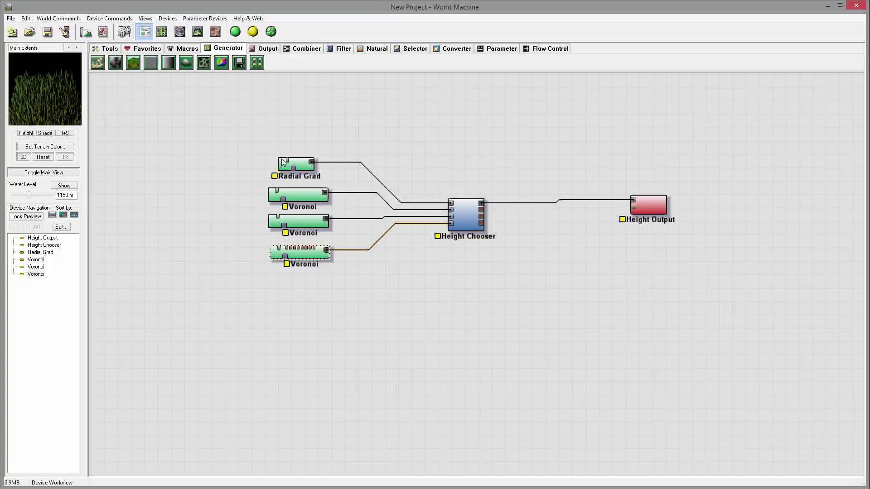
Nudge the Radial Grad up and preview the Height Chooser's blended terrain.
click(296, 162)
drag(296, 164, 299, 157)
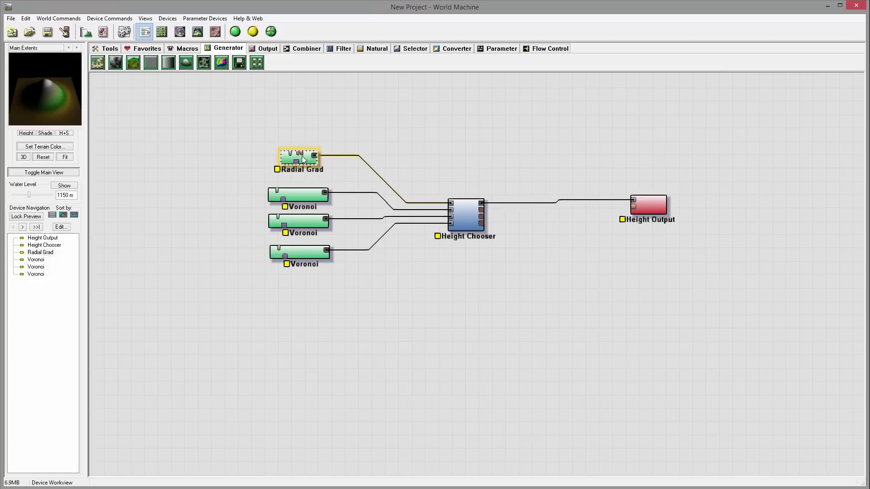
click(468, 219)
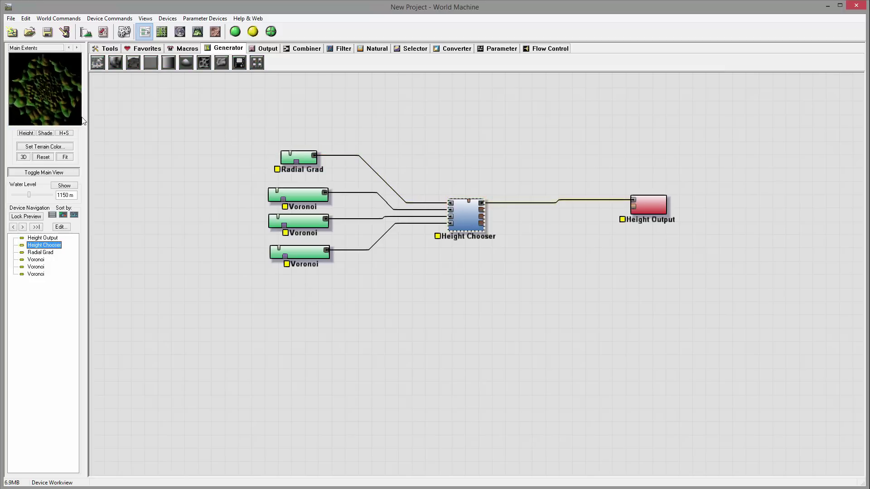
drag(42, 105, 47, 98)
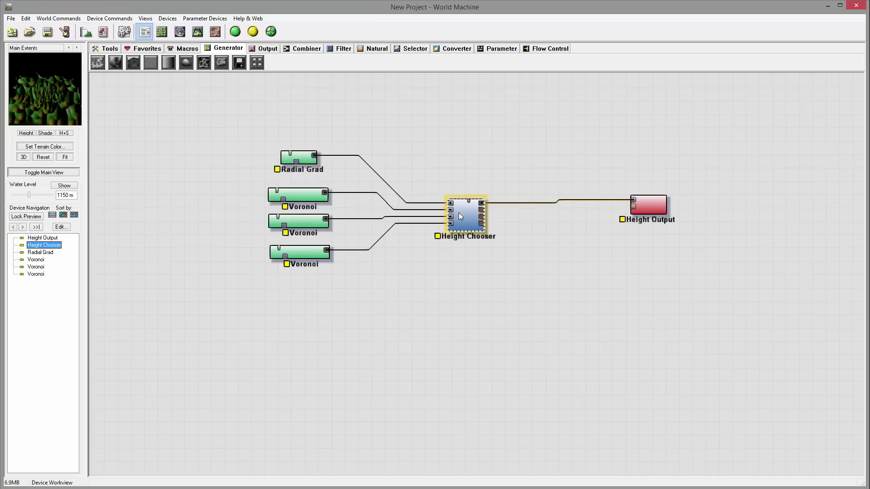
click(410, 224)
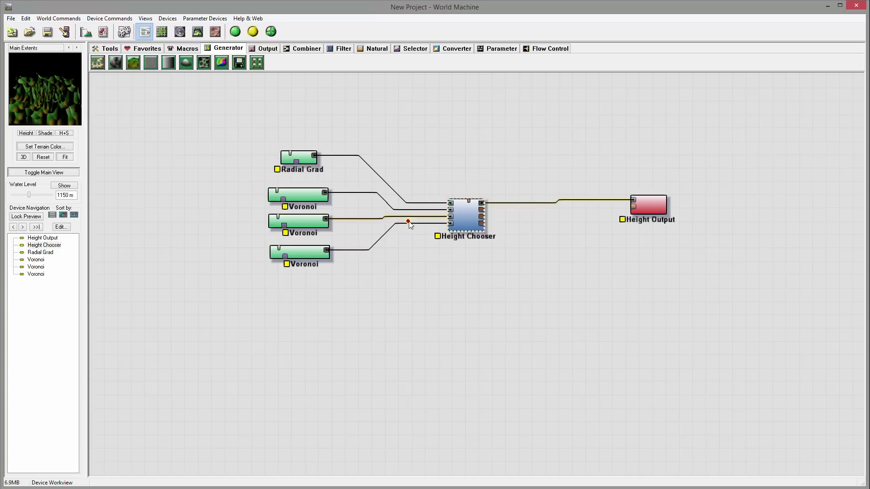
Rewire the bottom Voronoi into the fourth input and stack the Voronoi devices vertically.
click(329, 251)
drag(329, 252, 451, 209)
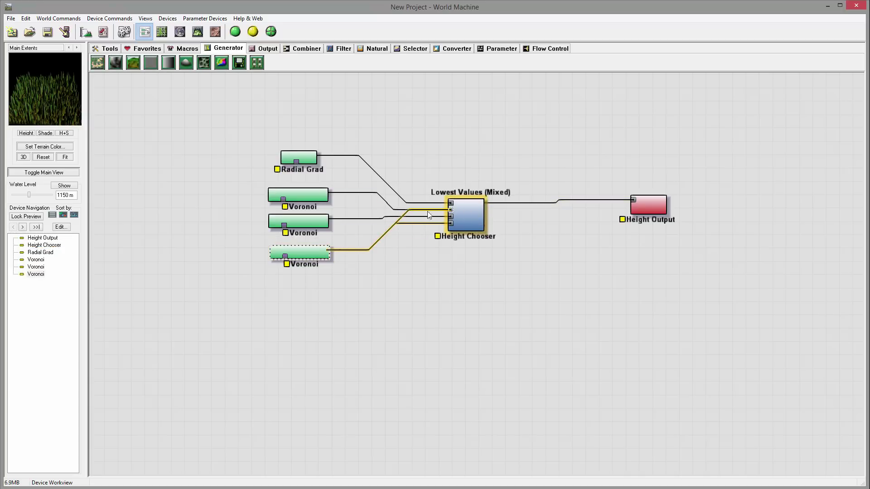
mouse_move(314, 252)
mouse_down()
mouse_move(319, 182)
mouse_move(307, 252)
mouse_up()
drag(318, 183, 311, 200)
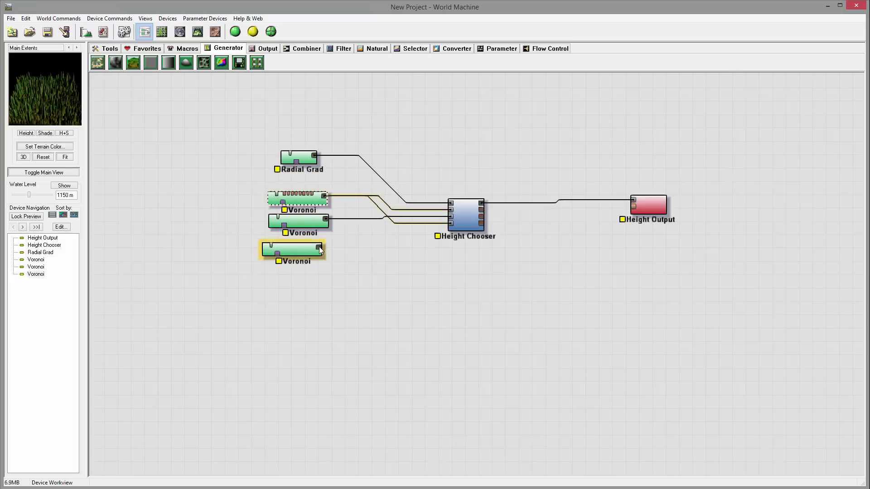
drag(319, 248, 451, 223)
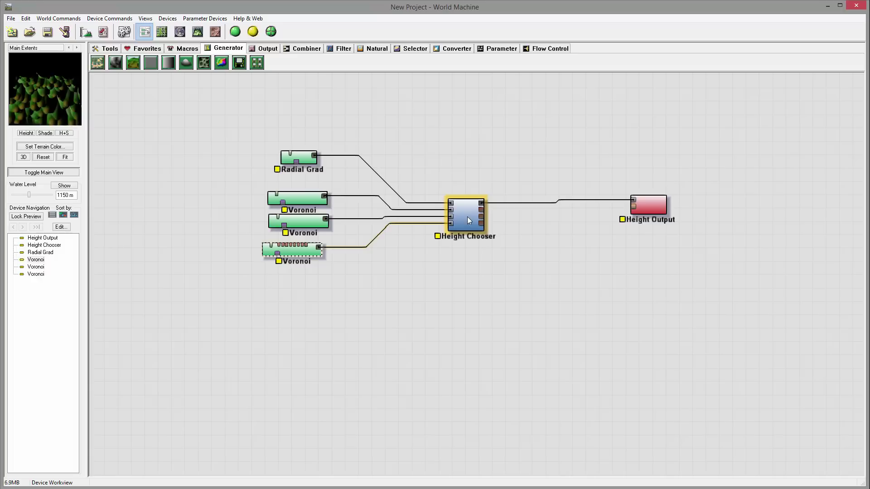
Lock the terrain preview on the Height Chooser device.
click(468, 218)
right_click(465, 218)
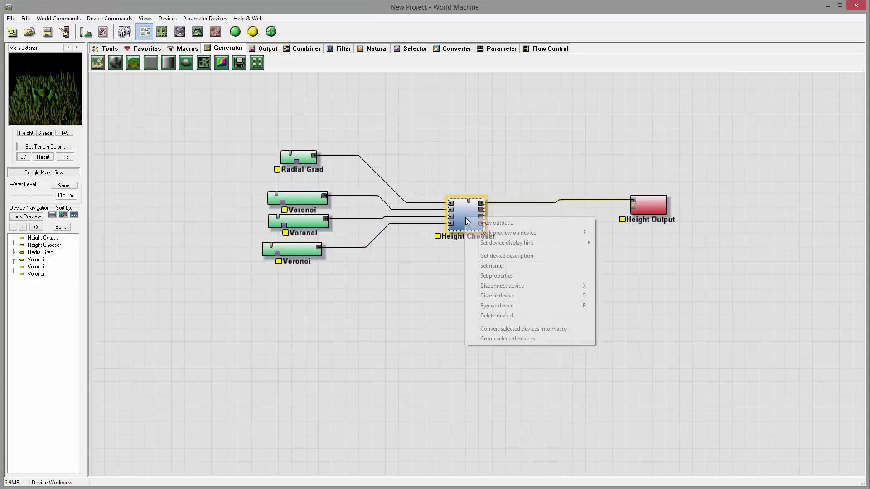
click(529, 233)
mouse_move(42, 91)
mouse_down()
mouse_move(47, 115)
mouse_move(34, 86)
mouse_move(47, 102)
mouse_move(47, 90)
mouse_up()
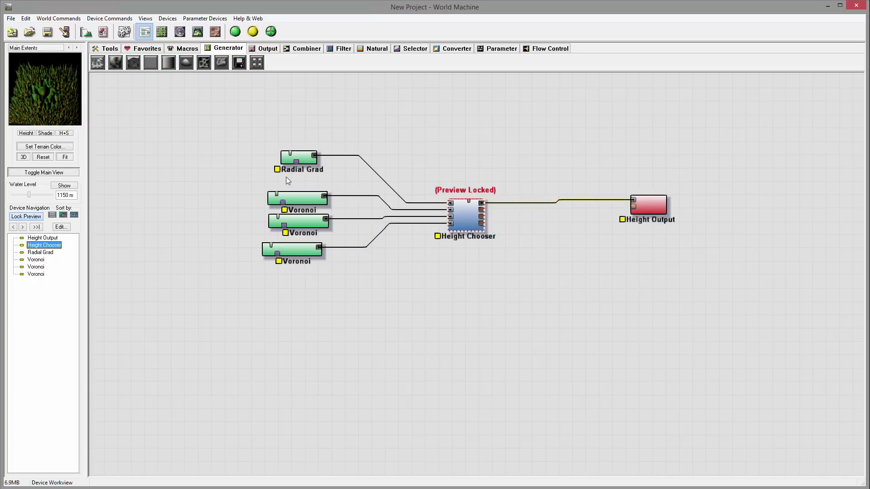
Widen the Radial Grad radius from 8 km to 15.5087 km.
click(298, 196)
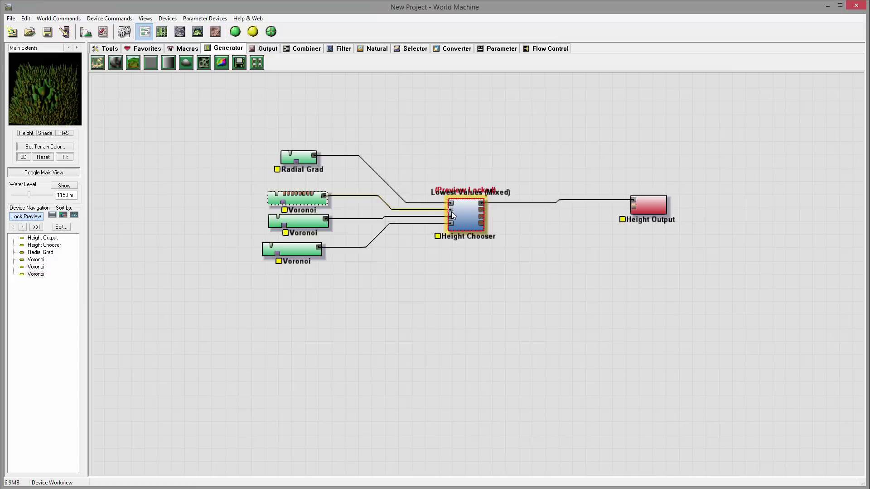
double_click(301, 156)
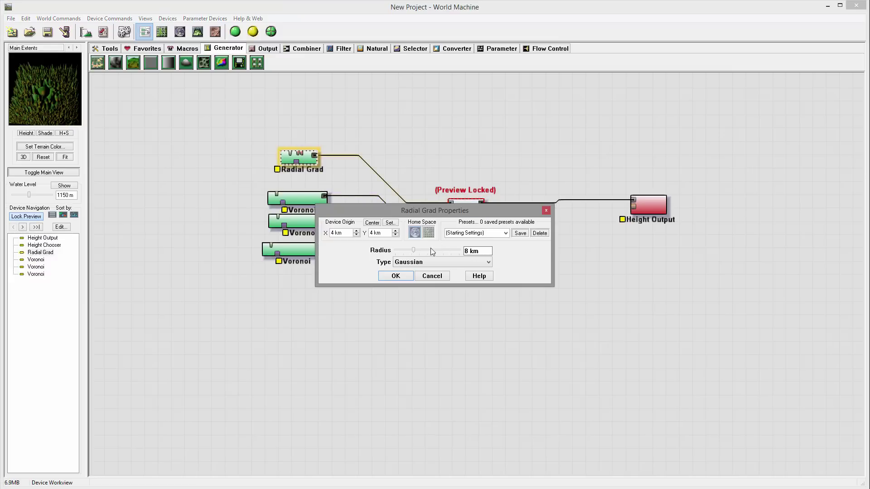
drag(413, 250, 419, 251)
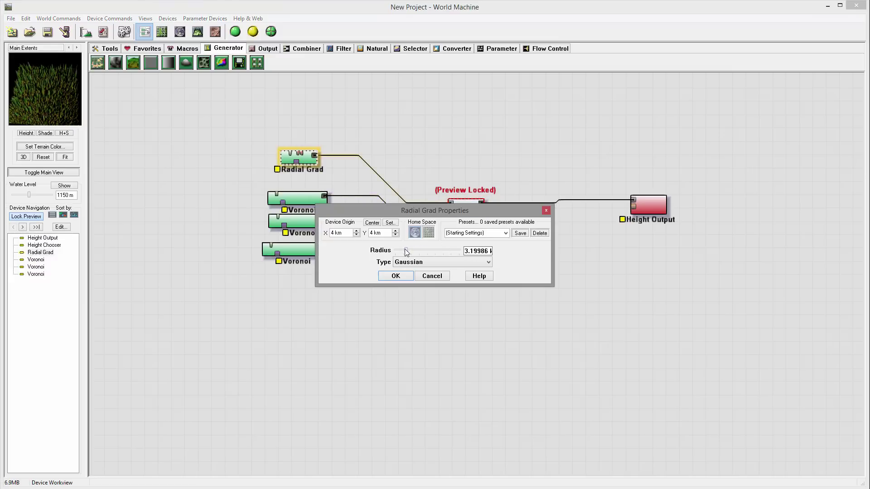
drag(407, 251, 420, 251)
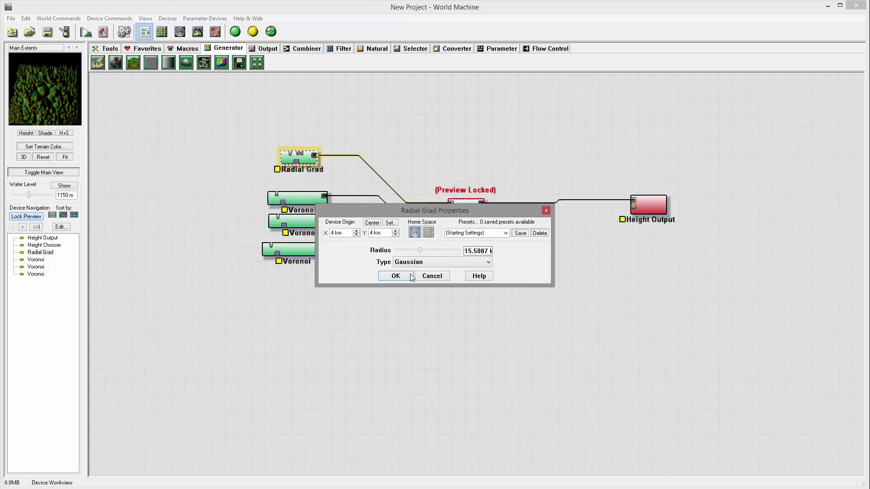
click(396, 276)
Reduce the Height Chooser's Transition Contrast from 0.5, then respace the Voronoi devices.
double_click(467, 218)
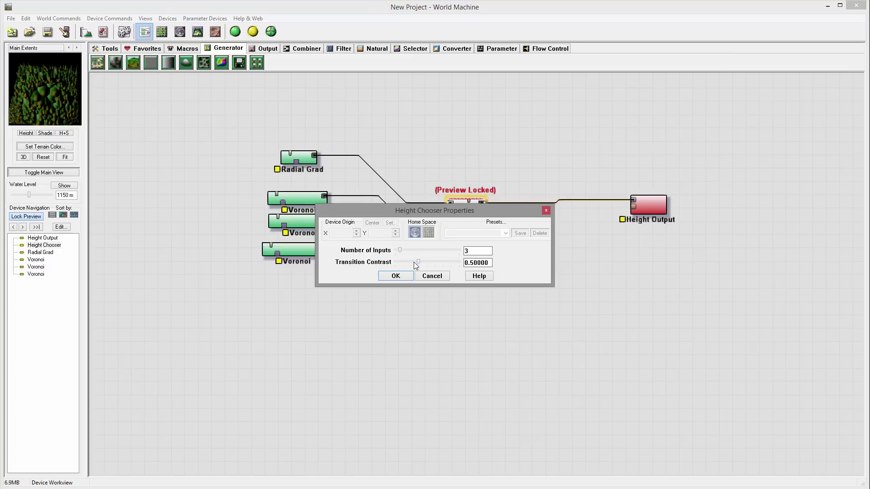
mouse_move(414, 262)
mouse_down()
mouse_move(393, 263)
mouse_move(451, 263)
mouse_move(413, 262)
mouse_move(426, 263)
mouse_up()
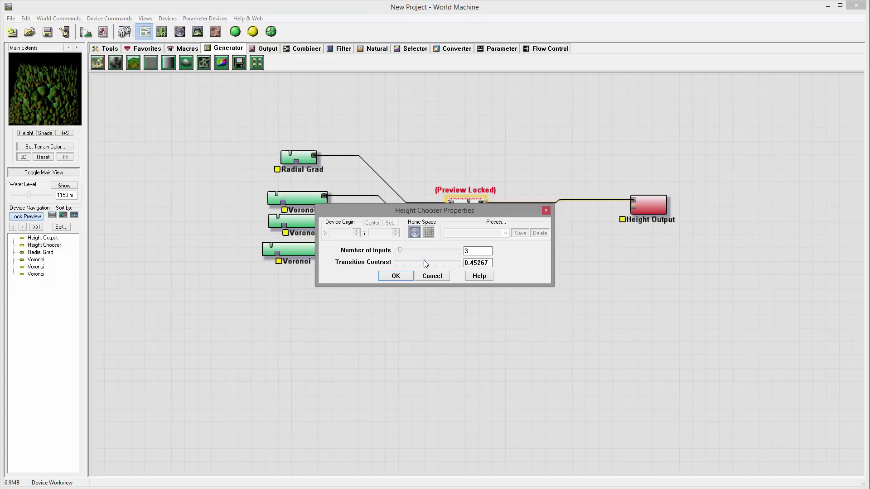
click(395, 278)
drag(304, 199, 314, 252)
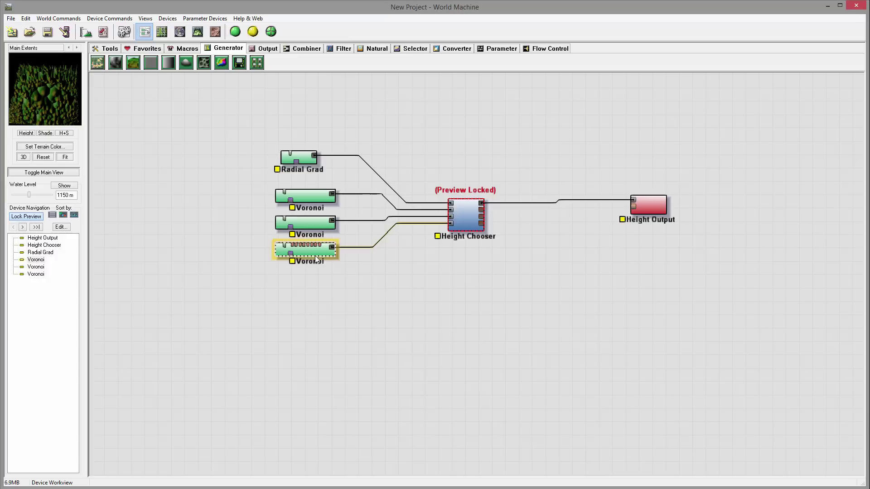
Enlarge the bottom Voronoi's scale, set the middle to 563.216 m and top to 192.425 m.
double_click(308, 251)
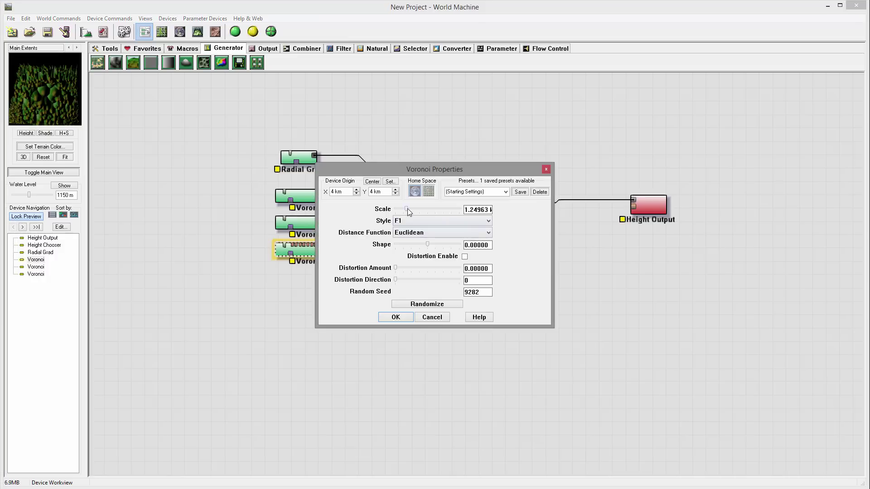
mouse_move(408, 208)
mouse_down()
mouse_move(399, 208)
mouse_move(422, 209)
mouse_move(411, 209)
mouse_up()
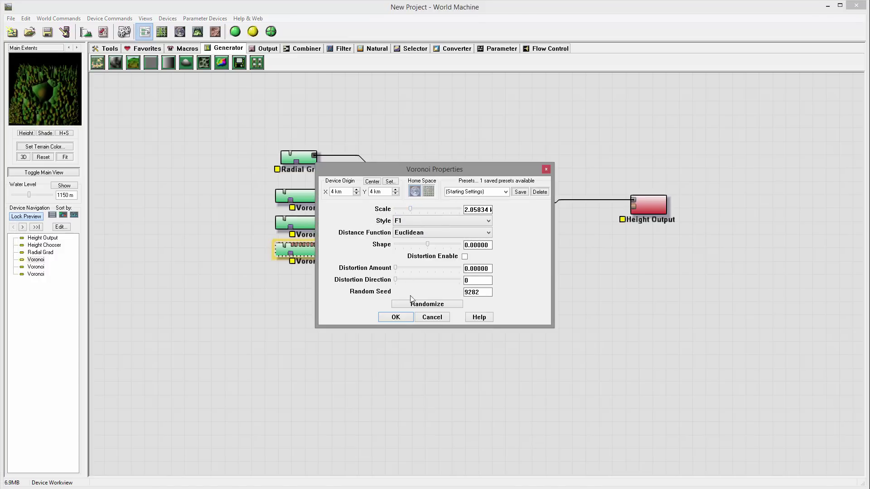
click(396, 317)
double_click(297, 223)
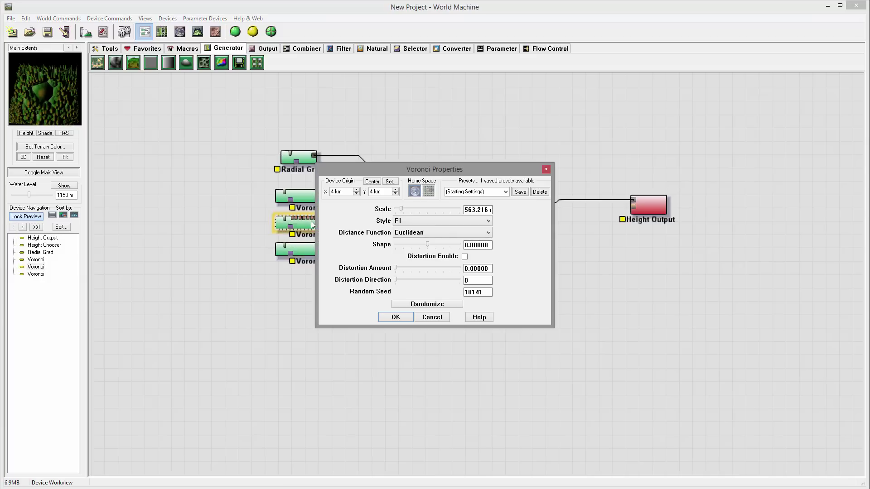
drag(404, 210, 401, 207)
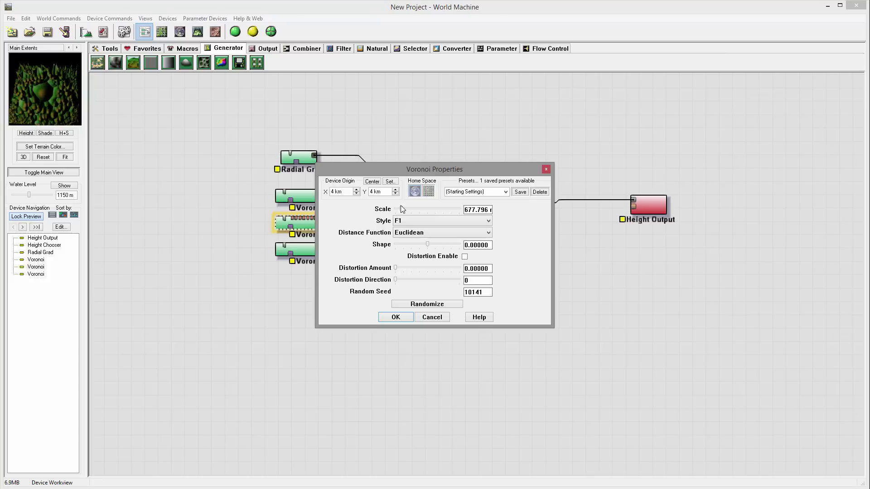
click(395, 318)
double_click(316, 194)
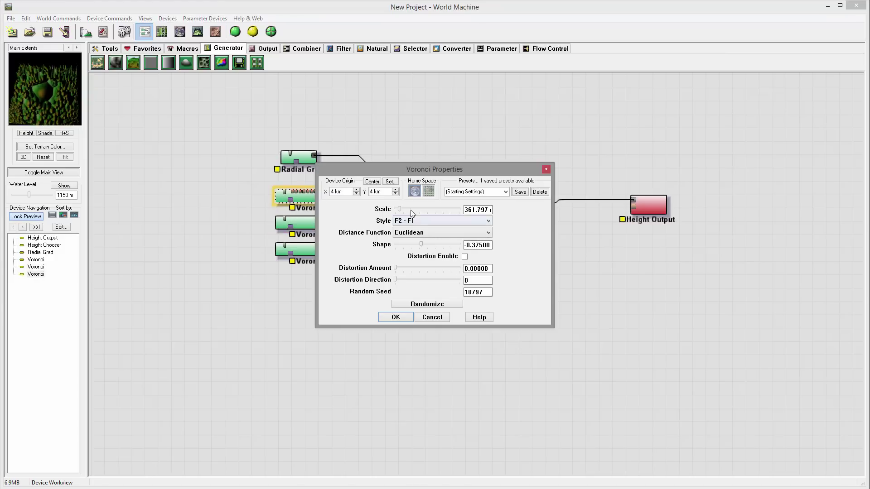
drag(398, 207, 398, 207)
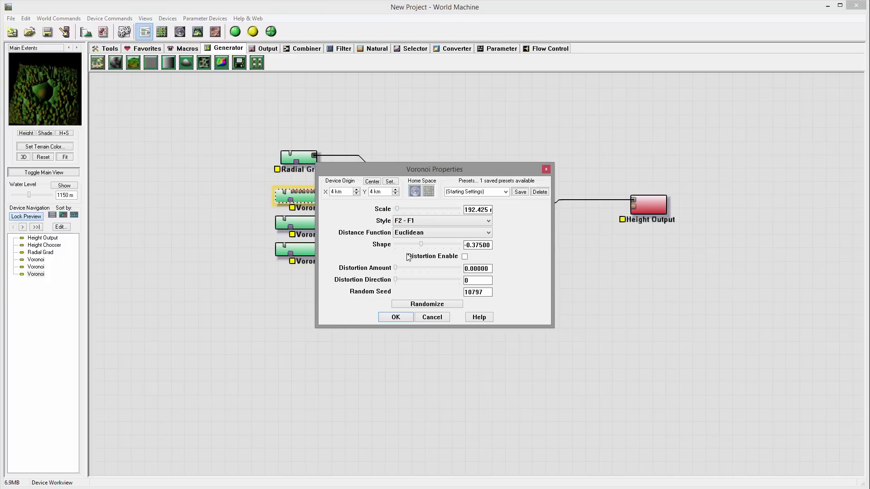
click(396, 318)
Reduce the Radial Grad radius to 10.3782 km and inspect the terrain in 3D view.
click(312, 158)
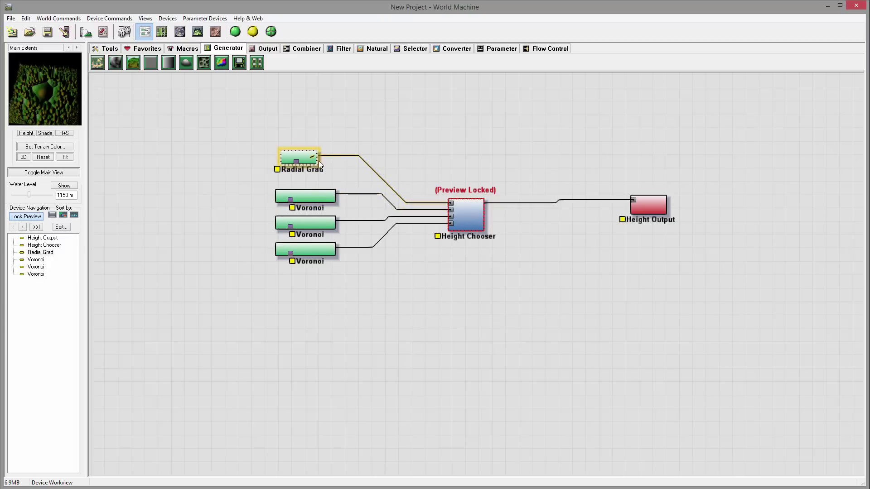
click(351, 167)
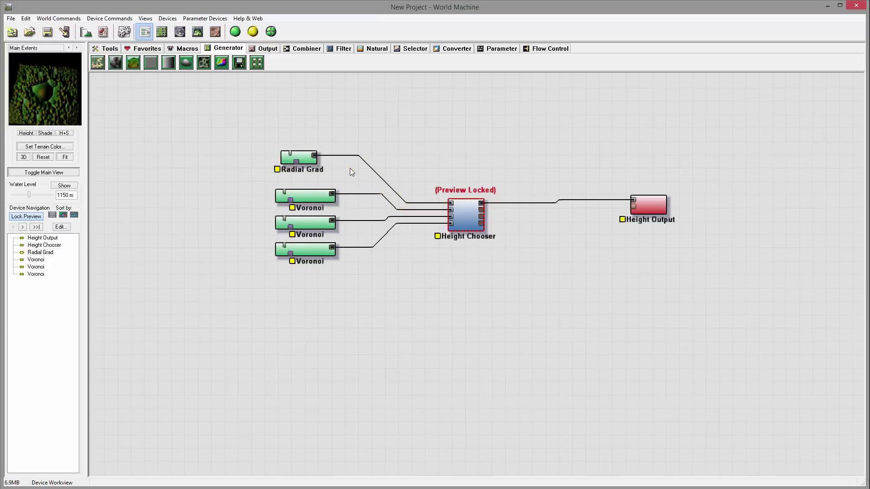
double_click(304, 158)
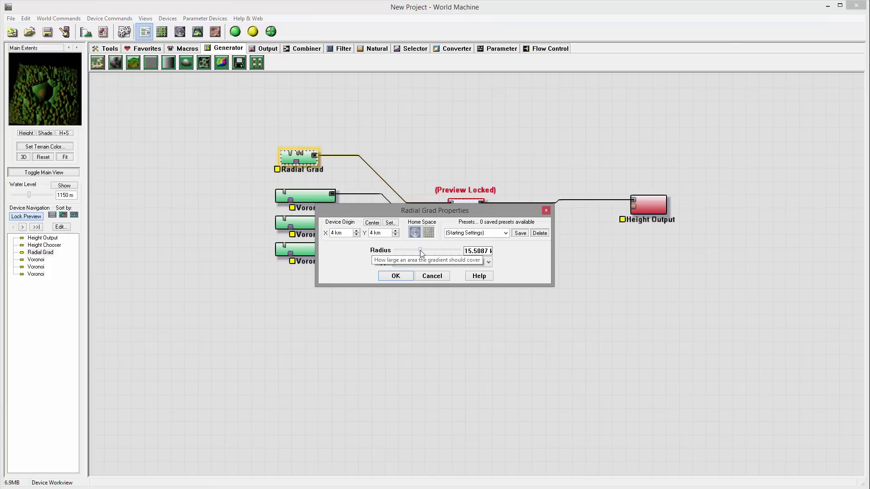
drag(419, 250, 416, 250)
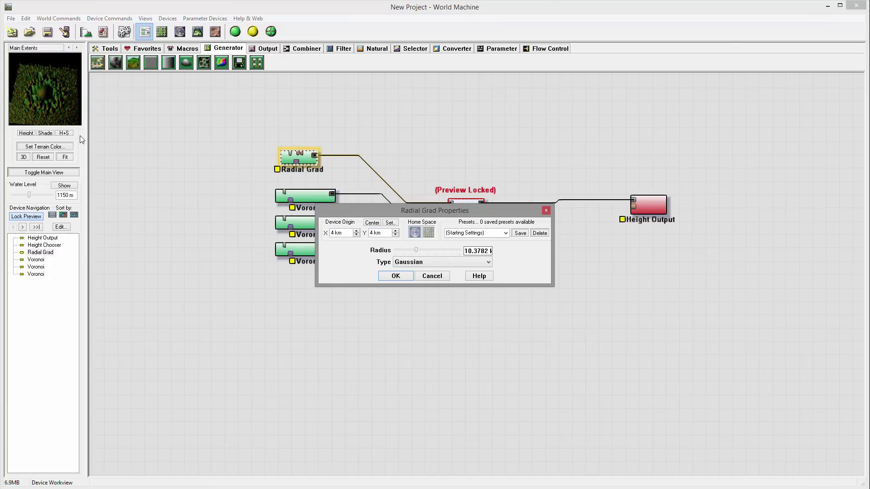
click(395, 276)
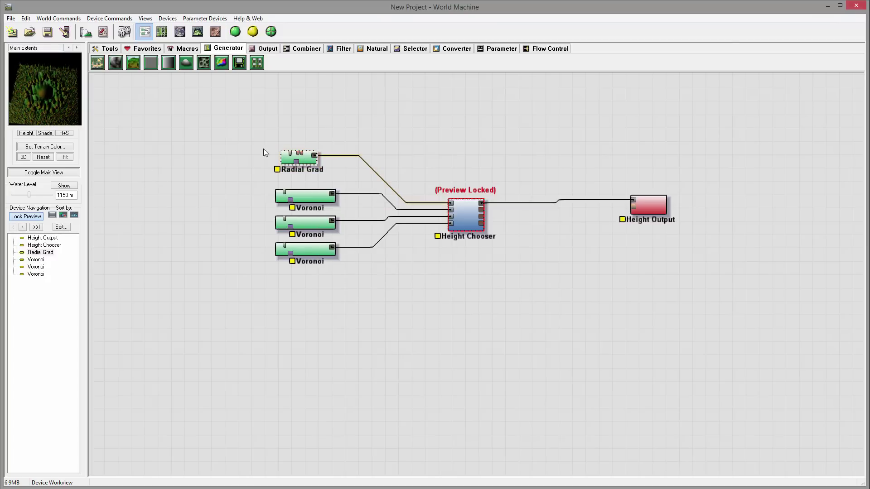
click(197, 32)
drag(470, 268, 389, 276)
Confirm Radial Grad at a 10.3782 km radius, check the layout overview, then return to the graph.
double_click(40, 252)
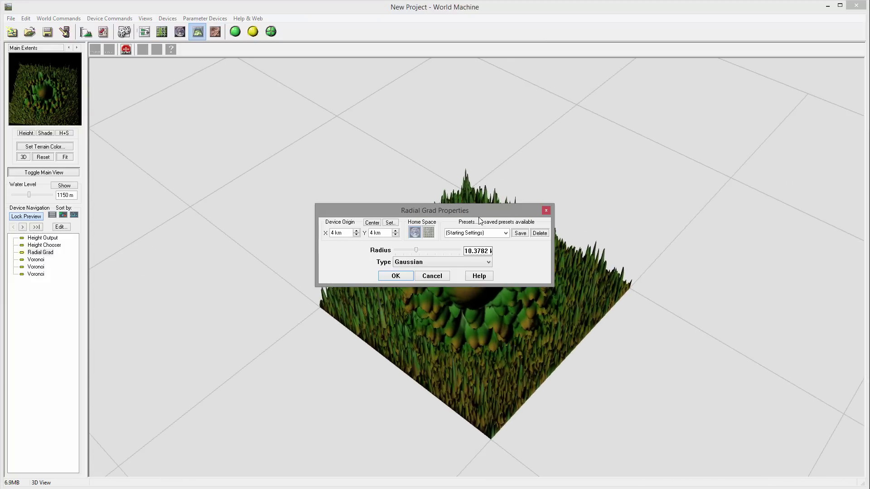
drag(440, 205, 592, 112)
mouse_move(571, 150)
mouse_down()
mouse_move(580, 150)
mouse_move(569, 150)
mouse_up()
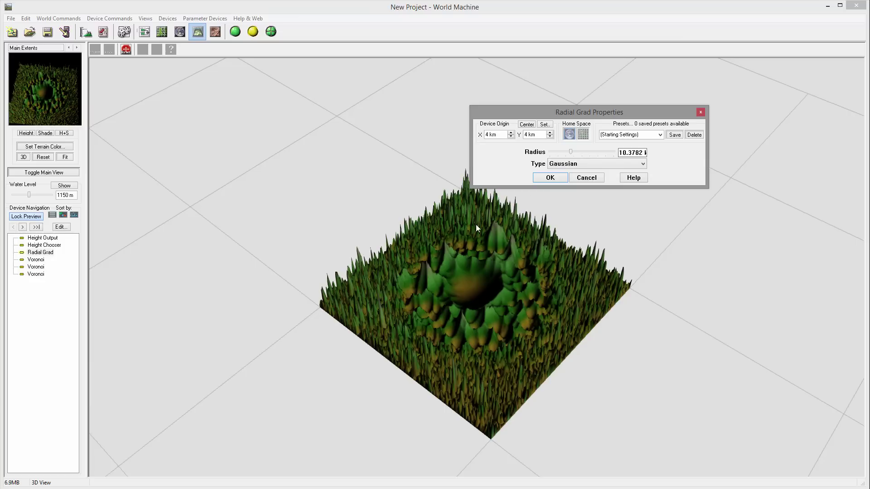
click(548, 177)
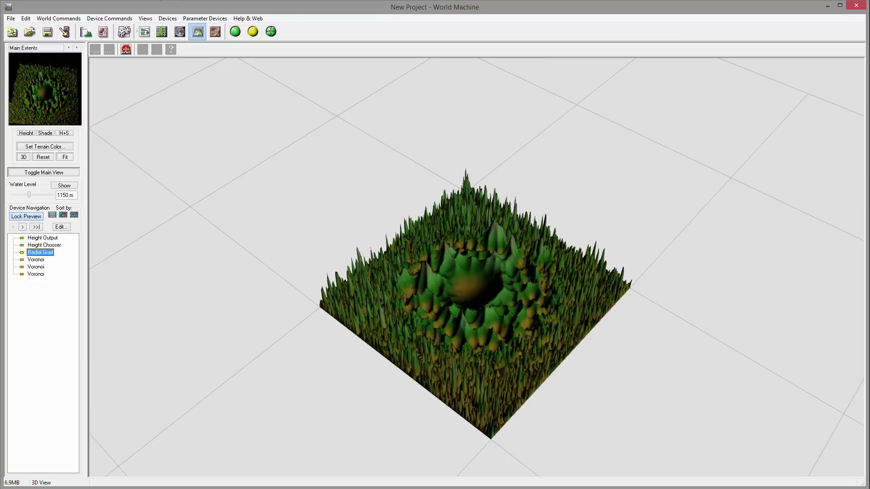
click(161, 35)
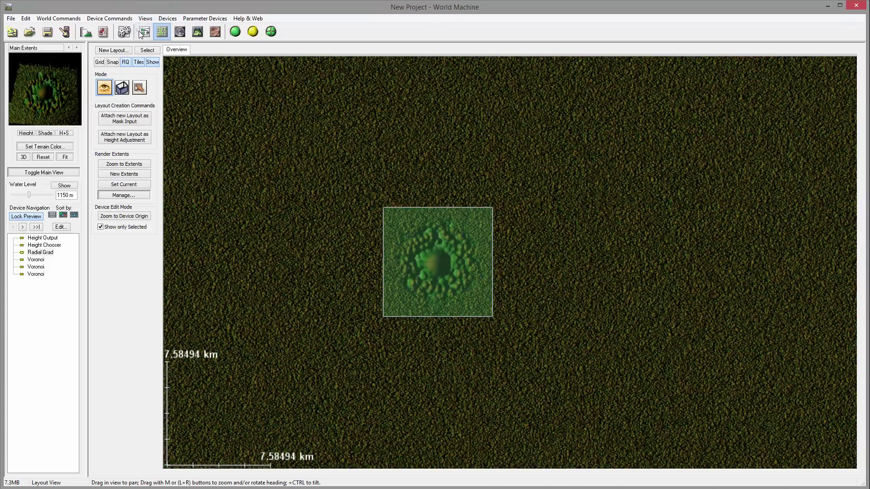
click(141, 34)
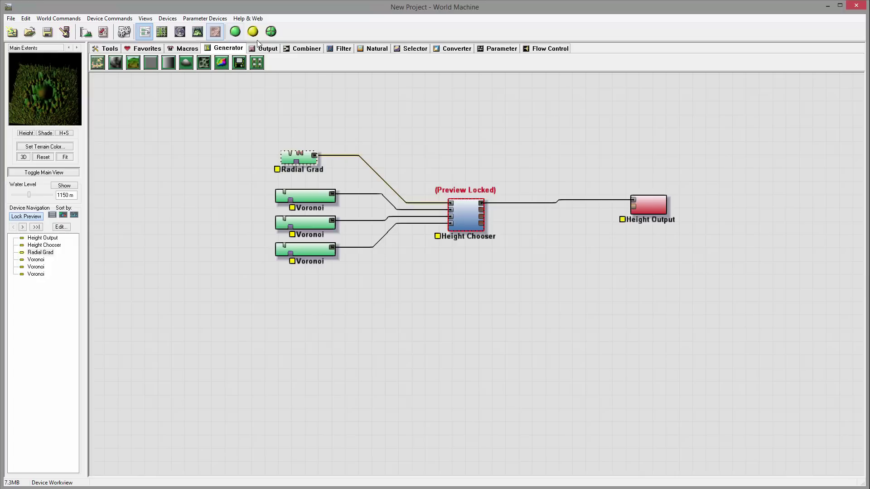
Add an Erosion device and route the first Voronoi through it into Height Chooser input 1.
click(376, 48)
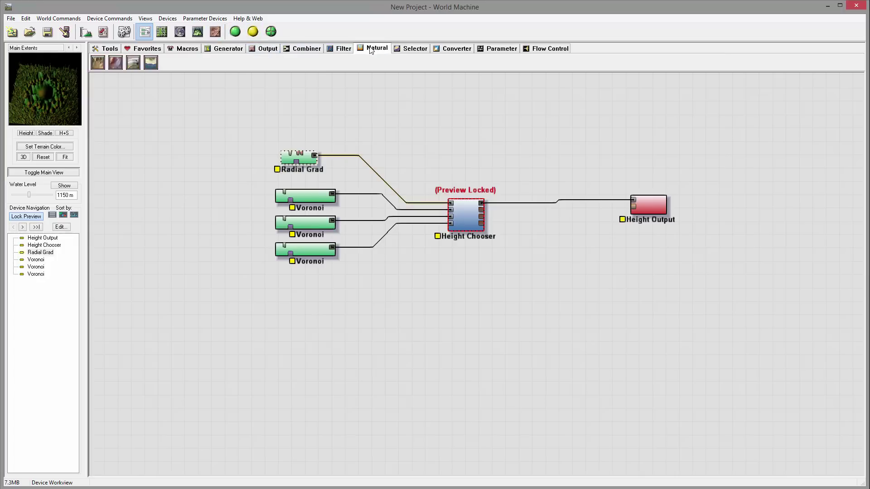
click(98, 62)
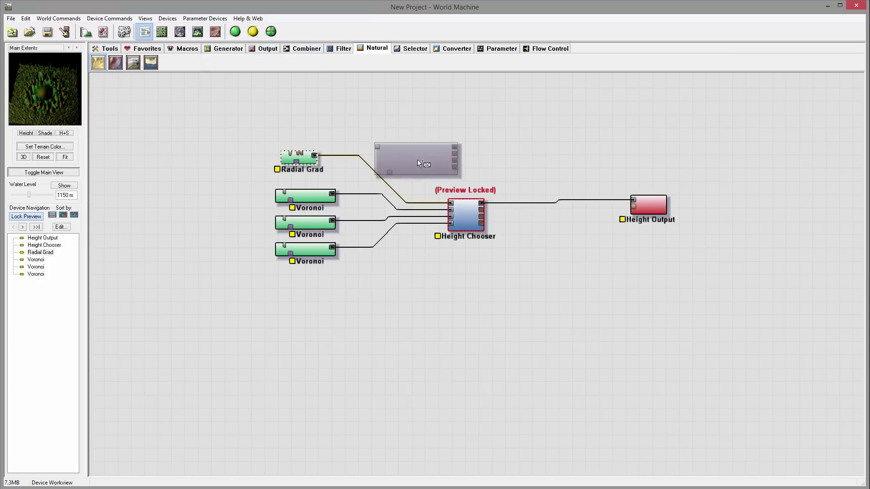
click(423, 149)
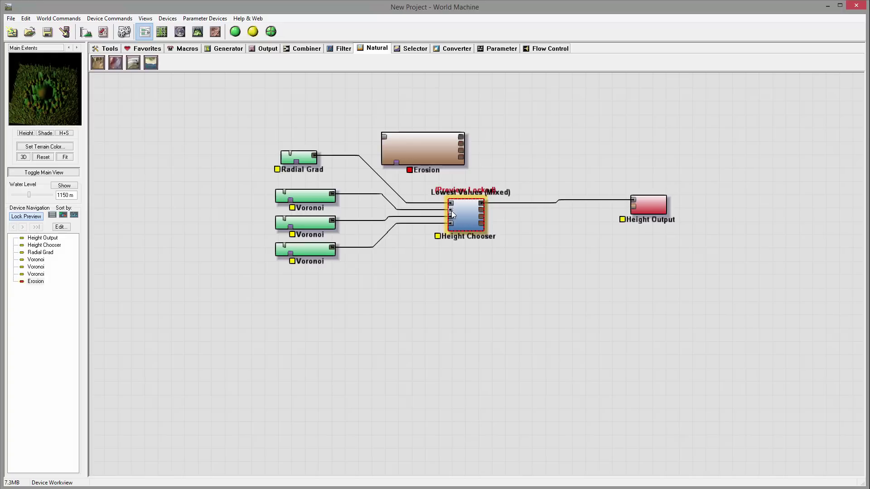
drag(332, 194, 383, 137)
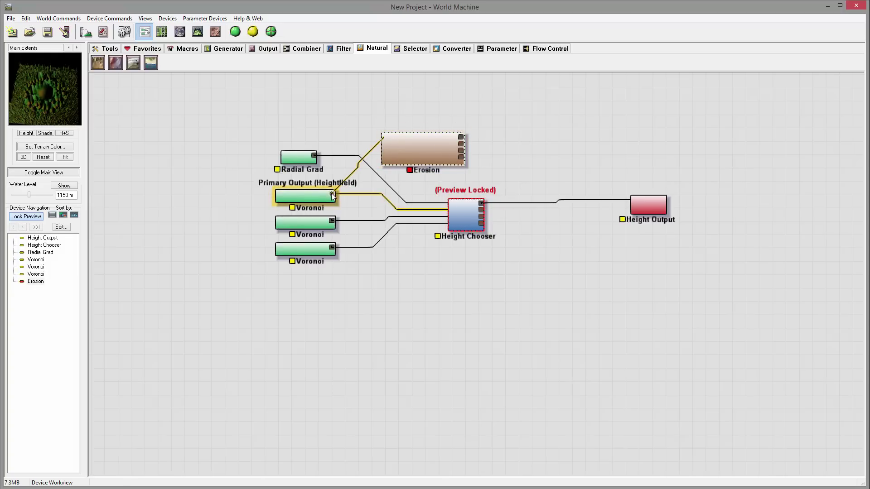
drag(299, 196, 185, 183)
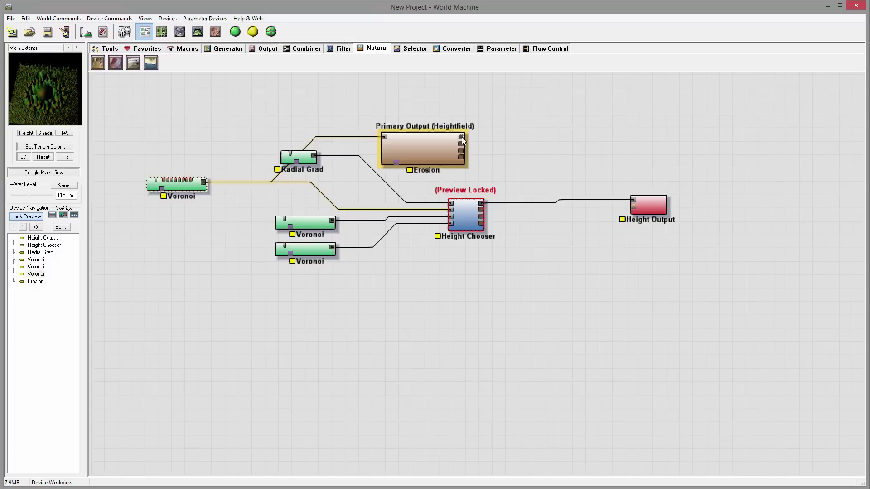
drag(461, 137, 451, 210)
Spread out the Voronoi, Erosion, Radial Grad and Height Chooser nodes across the canvas.
drag(428, 152, 265, 194)
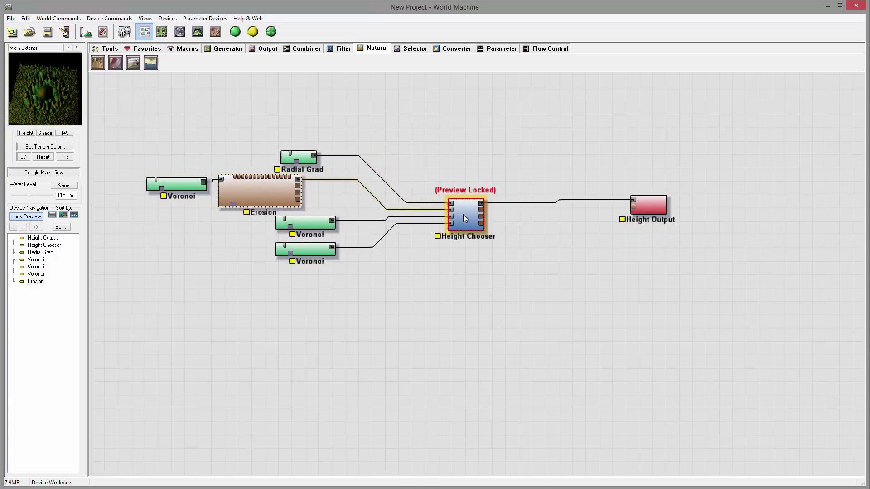
drag(464, 218, 535, 217)
drag(294, 153, 419, 85)
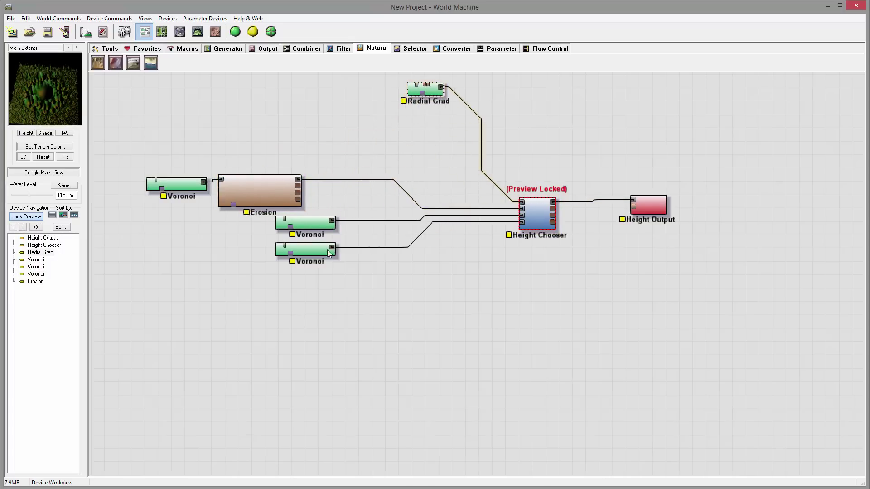
drag(330, 253, 494, 319)
drag(326, 223, 457, 258)
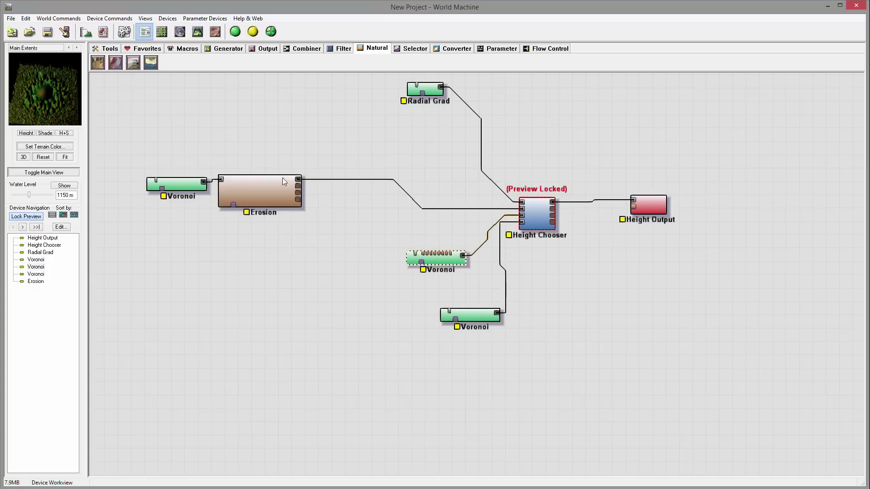
drag(284, 181, 351, 180)
drag(185, 189, 180, 188)
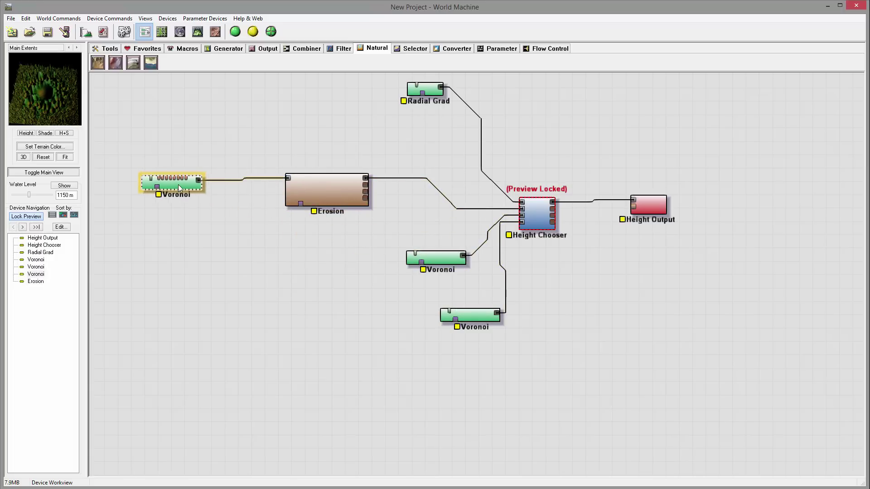
click(232, 49)
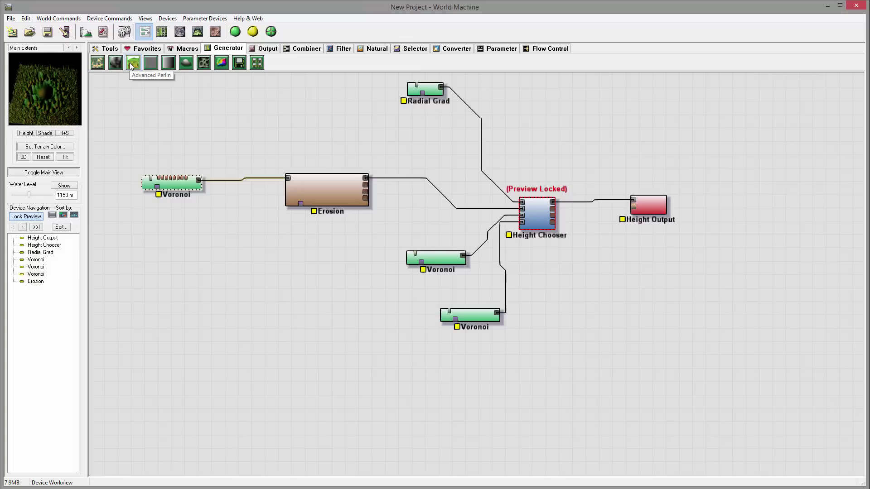
Add an Advanced Perlin wired into Erosion and delete the now-unused Voronoi.
click(133, 63)
click(179, 146)
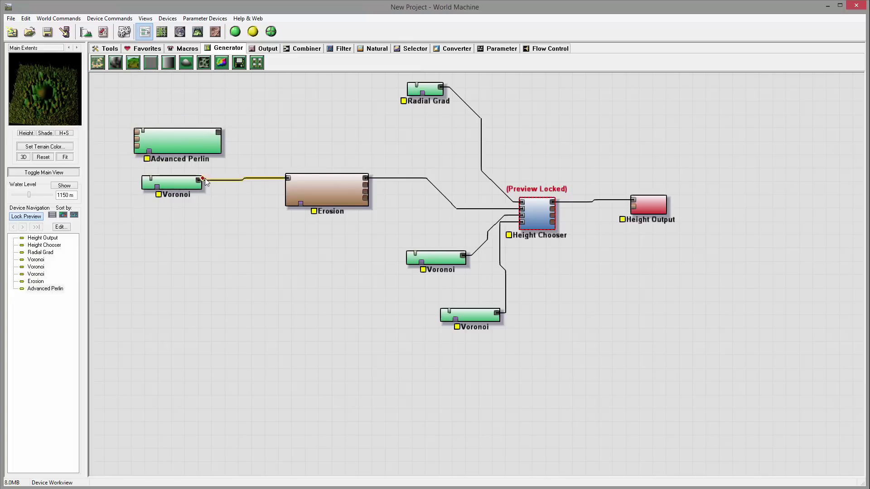
drag(219, 132, 288, 178)
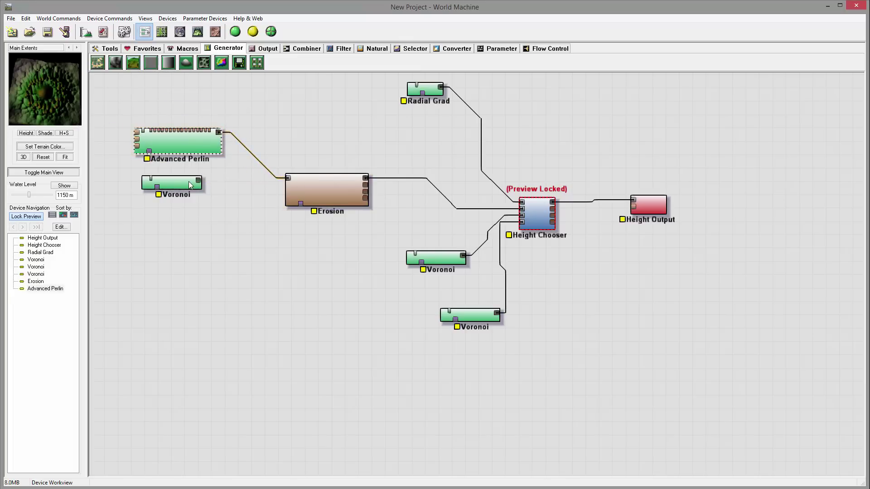
click(195, 182)
key(Delete)
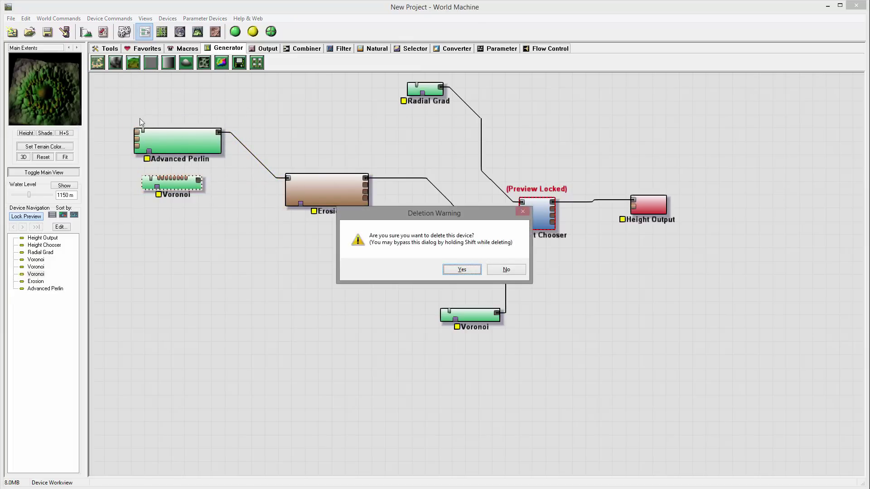
click(462, 270)
drag(178, 141, 172, 189)
Toggle the Erosion preview lock on and off, then tidy the Erosion and Perlin positions.
click(338, 198)
right_click(339, 198)
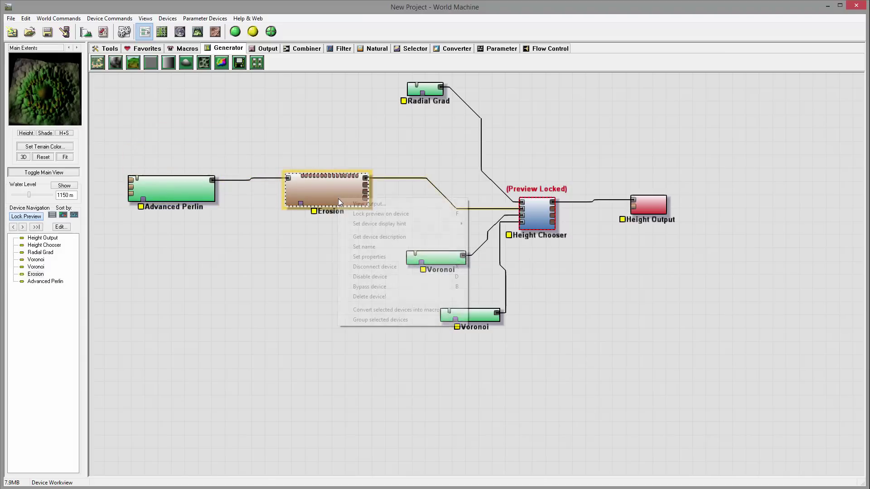
click(382, 213)
right_click(335, 189)
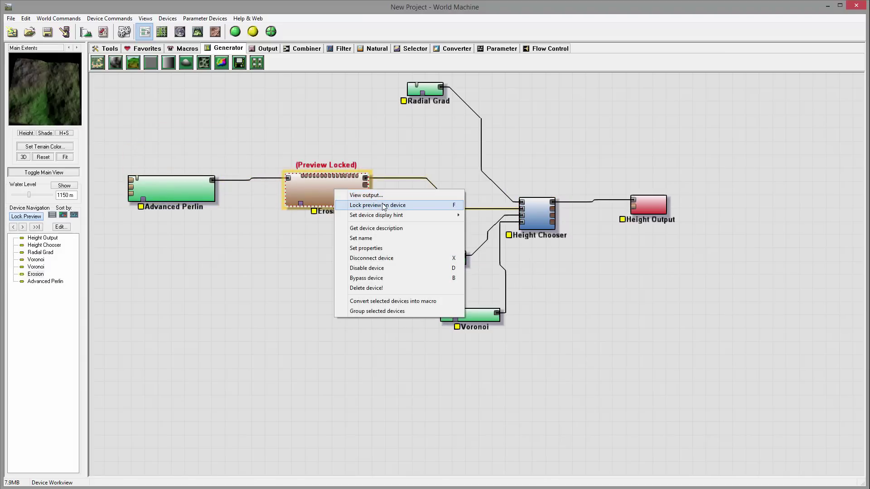
click(363, 206)
drag(324, 186, 337, 185)
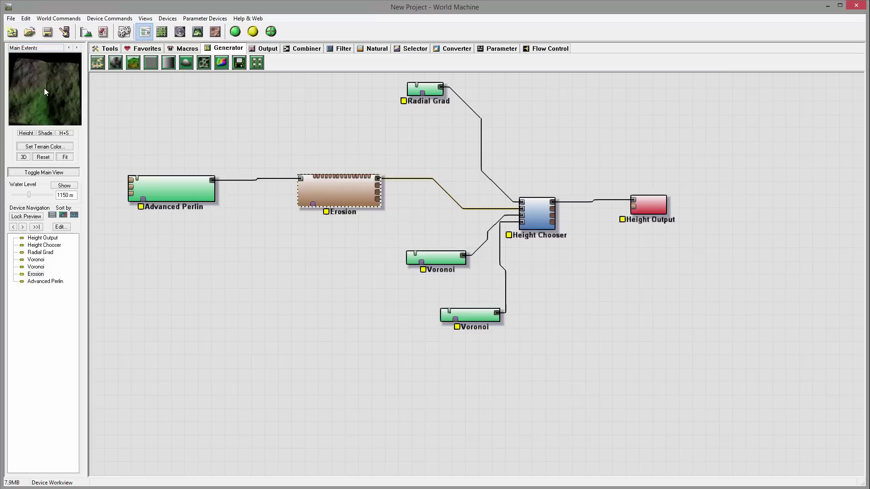
drag(181, 186, 195, 182)
click(324, 196)
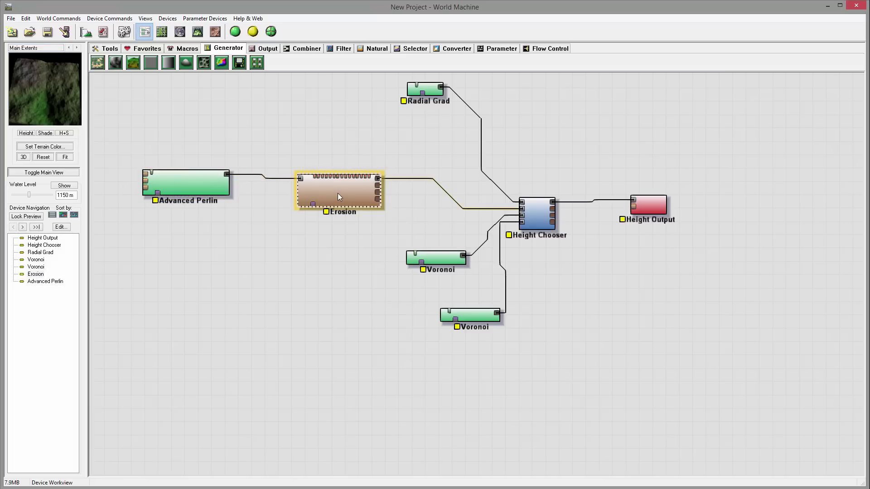
Enable geological-time enhancement with erosive power 0.980, sediment carry 0.492 and base duration 120.
double_click(338, 194)
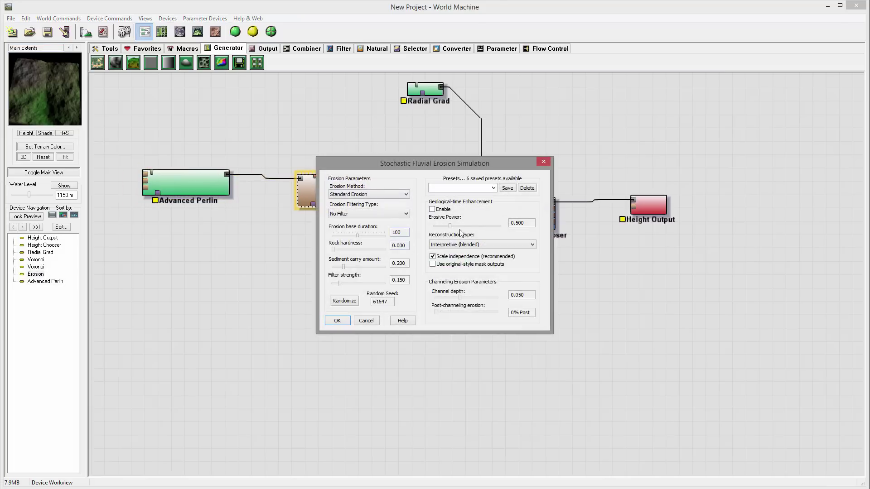
click(439, 210)
drag(454, 228, 487, 228)
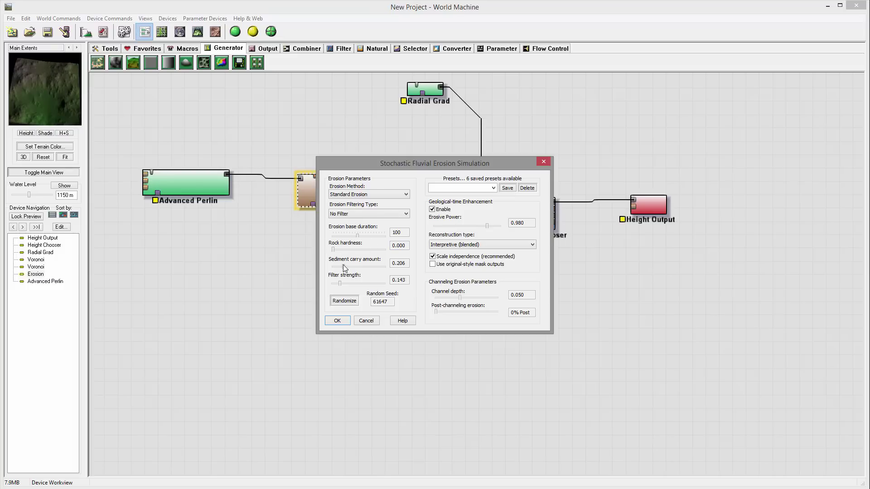
drag(343, 266, 358, 268)
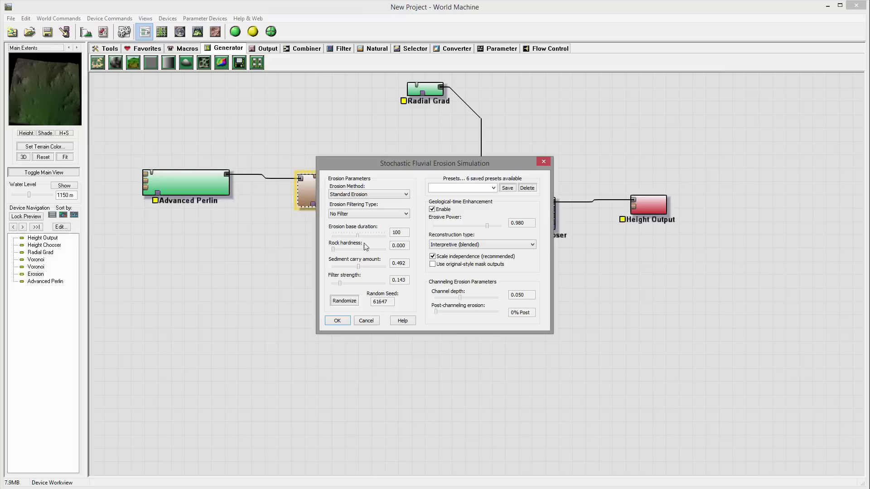
drag(357, 235, 362, 236)
click(338, 321)
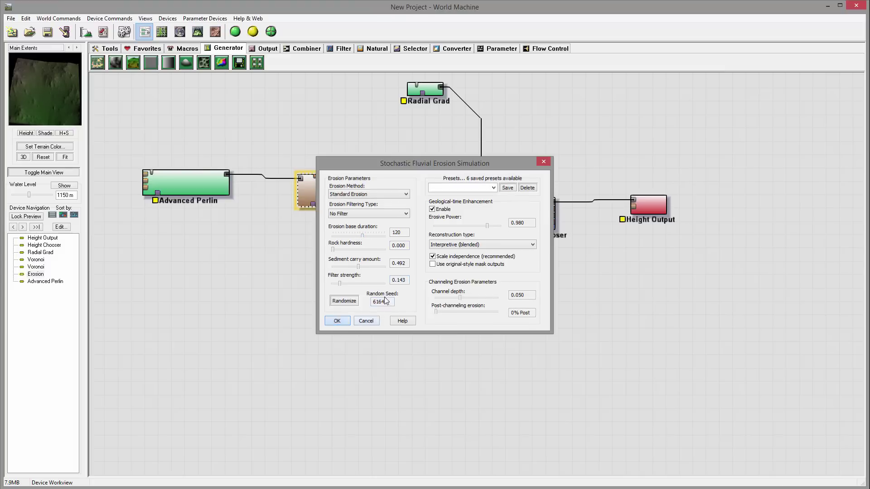
click(532, 216)
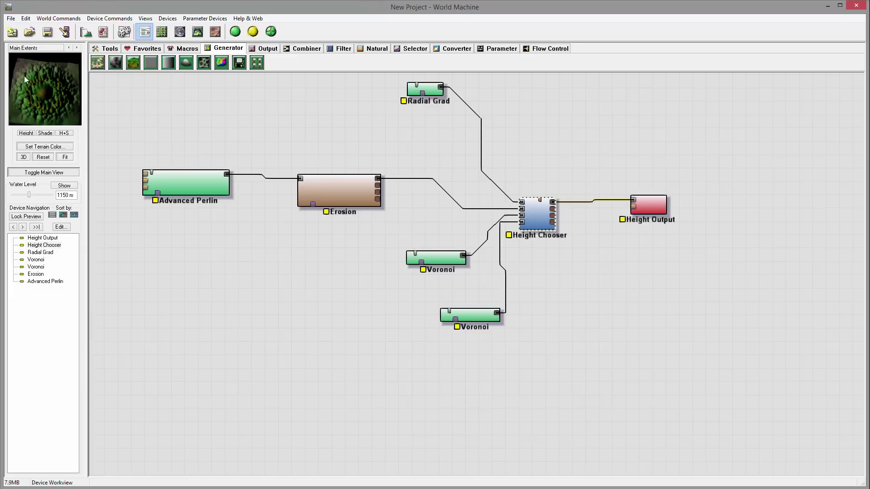
Move the middle Voronoi left and enlarge its cell scale.
drag(333, 195, 329, 191)
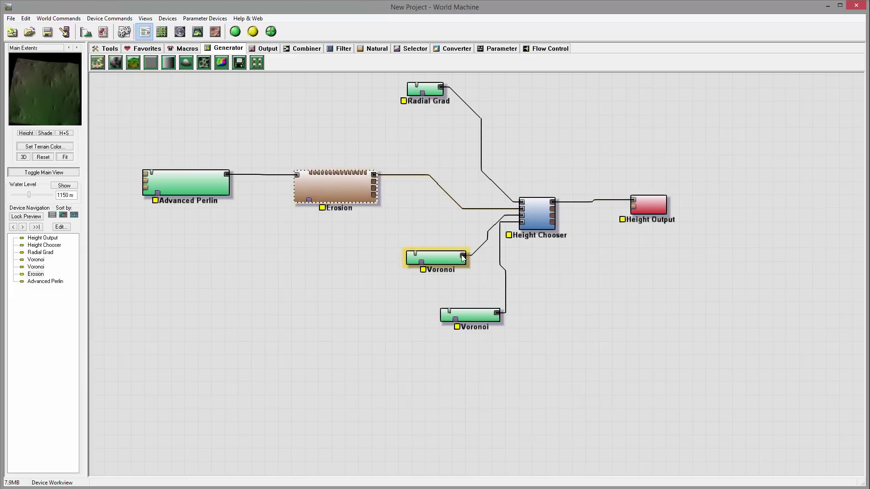
click(418, 261)
drag(417, 262, 264, 254)
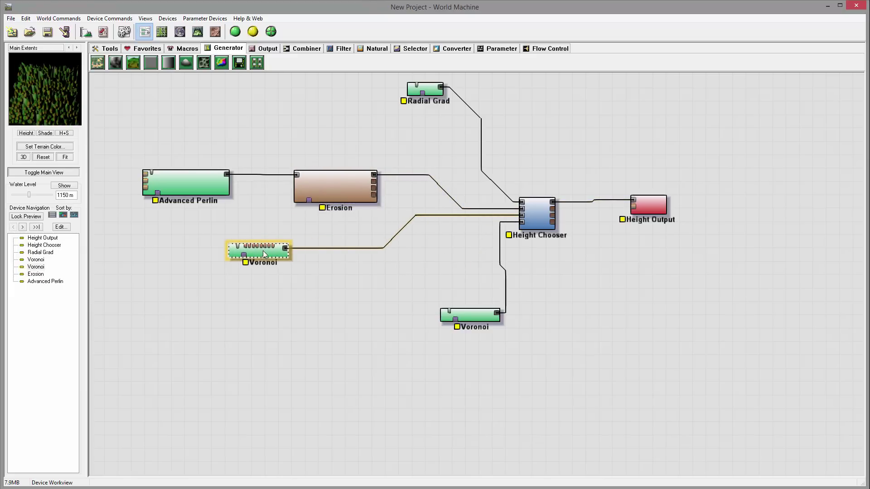
double_click(266, 252)
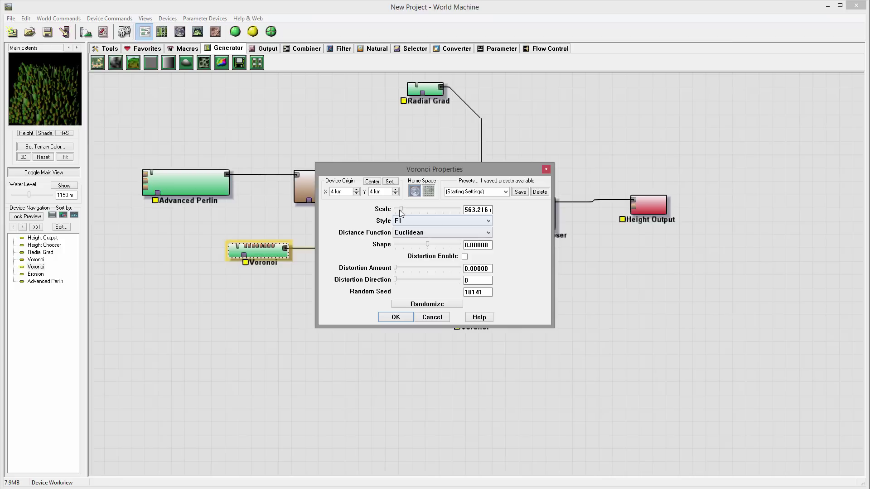
drag(401, 209, 412, 208)
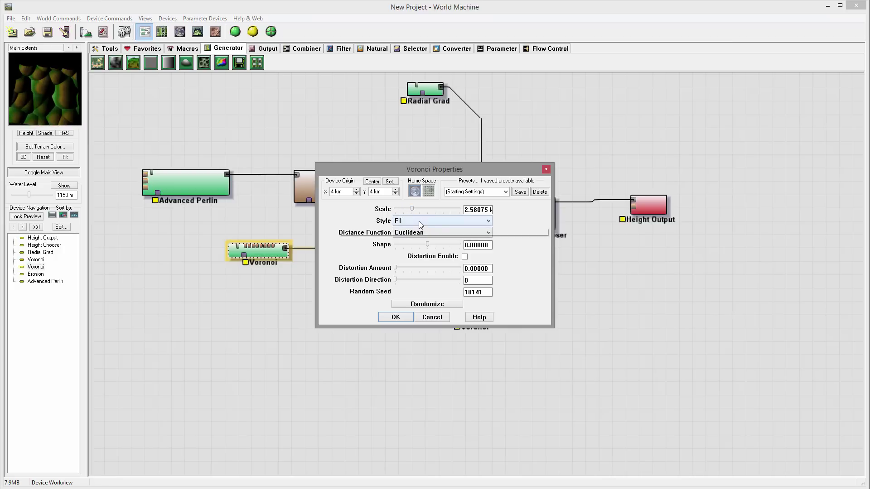
After trying F3 - F2 and F3 - F1, set the style to F4 - F1 and shift the Voronoi left.
click(419, 219)
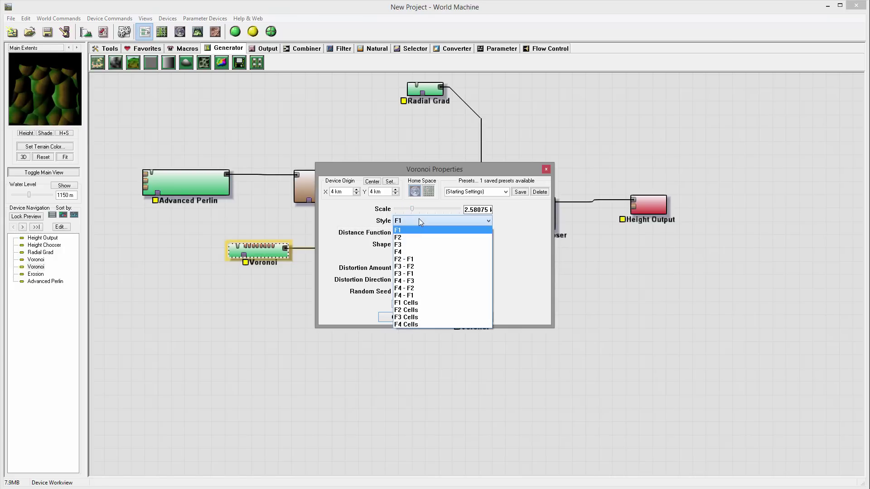
click(418, 266)
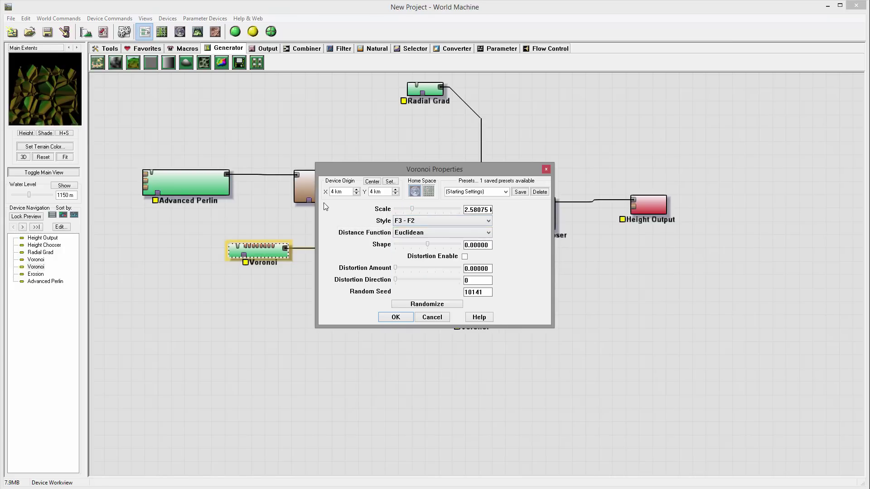
click(425, 220)
click(423, 270)
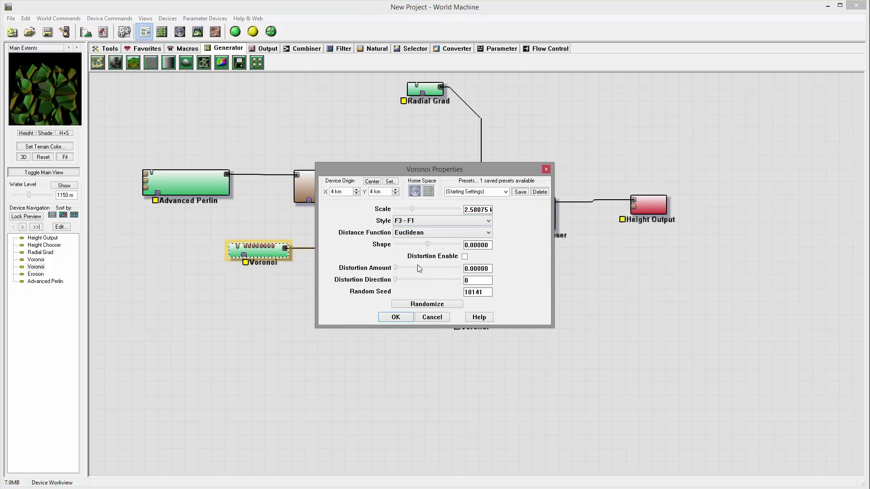
click(427, 222)
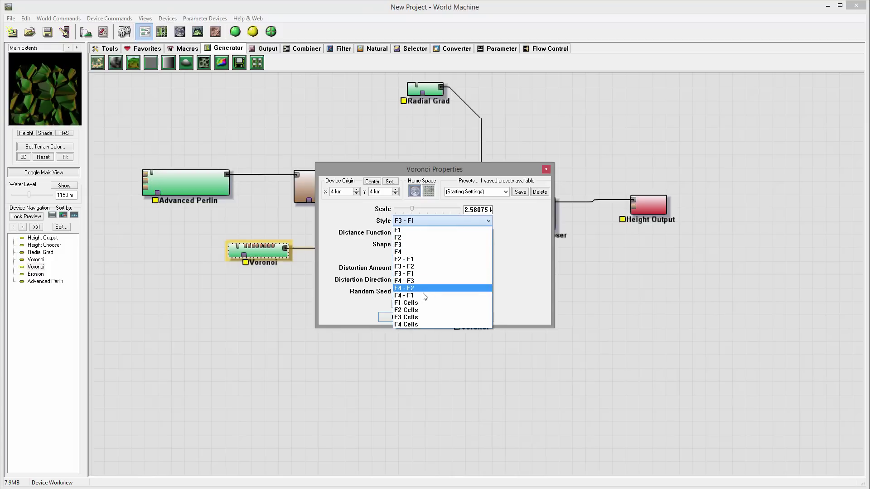
click(422, 295)
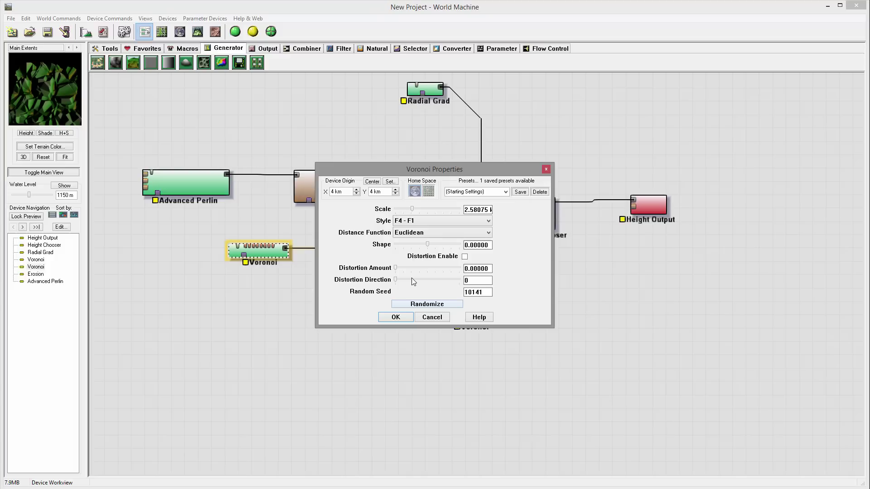
click(396, 318)
drag(263, 249, 212, 251)
Place a copy of Erosion on the Voronoi–Height Chooser wire and feed the left Voronoi into it.
click(348, 187)
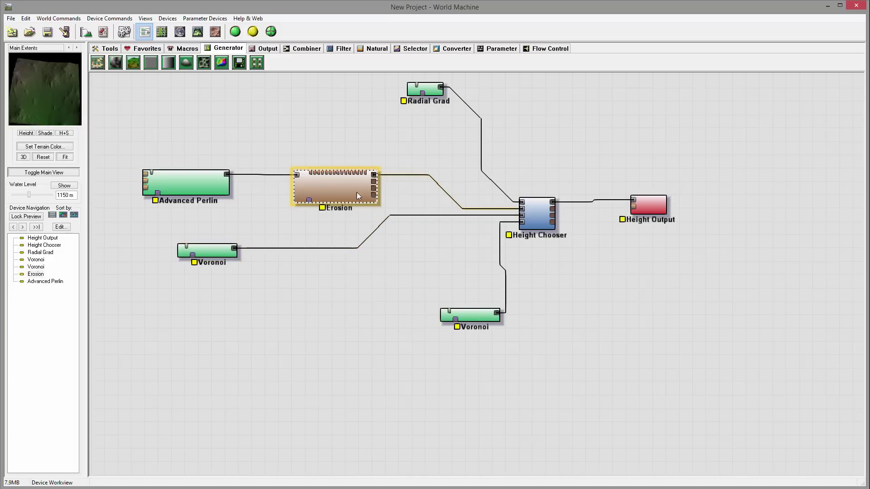
key(ctrl+c)
key(ctrl+v)
drag(368, 211, 334, 255)
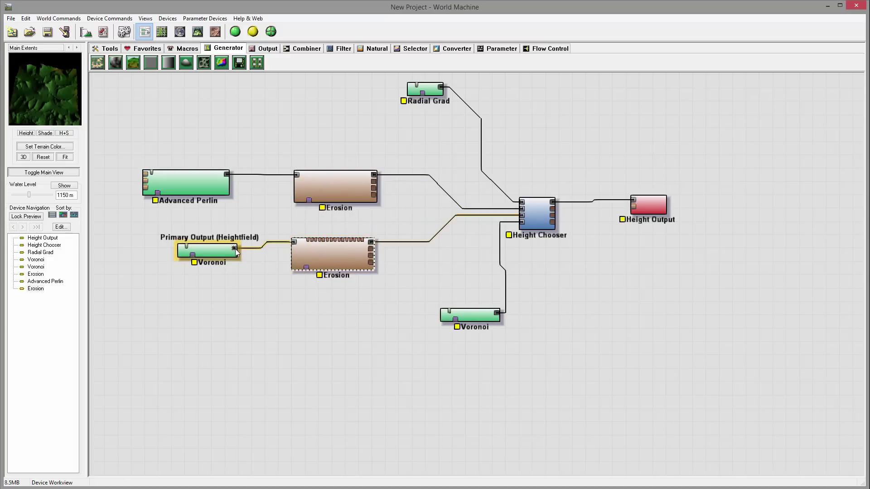
drag(236, 249, 293, 242)
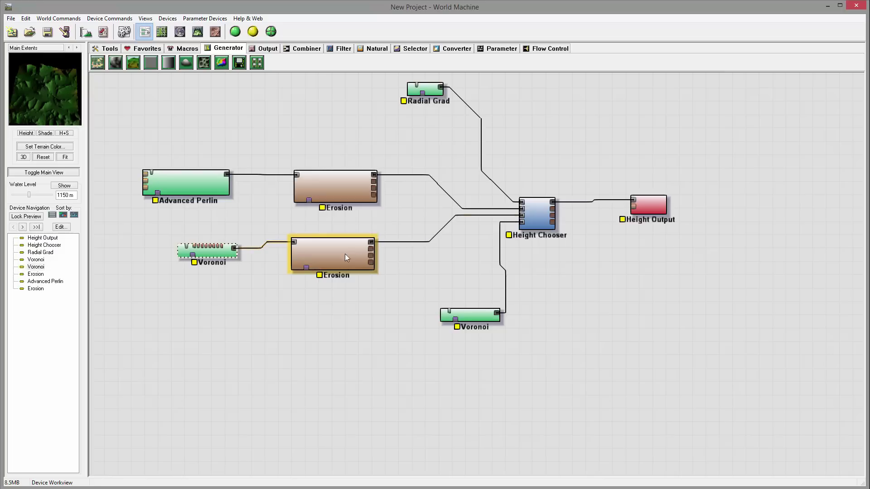
Give the copied Erosion duration 150, rock hardness 0.254 and erosive power 0.353.
click(349, 252)
double_click(351, 252)
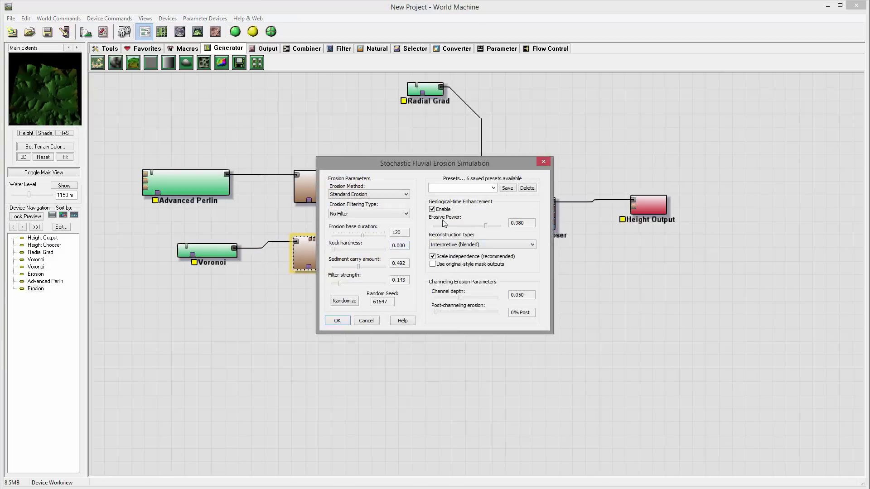
drag(487, 226, 452, 228)
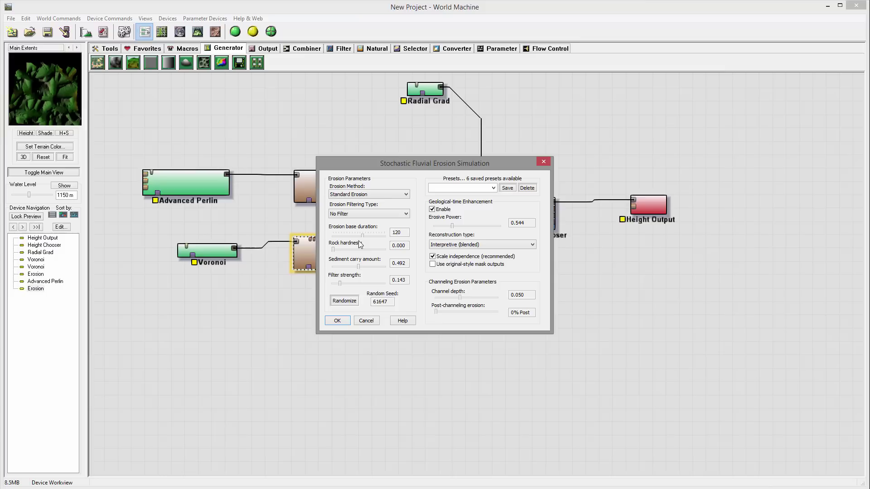
drag(364, 236, 371, 271)
drag(454, 227, 449, 227)
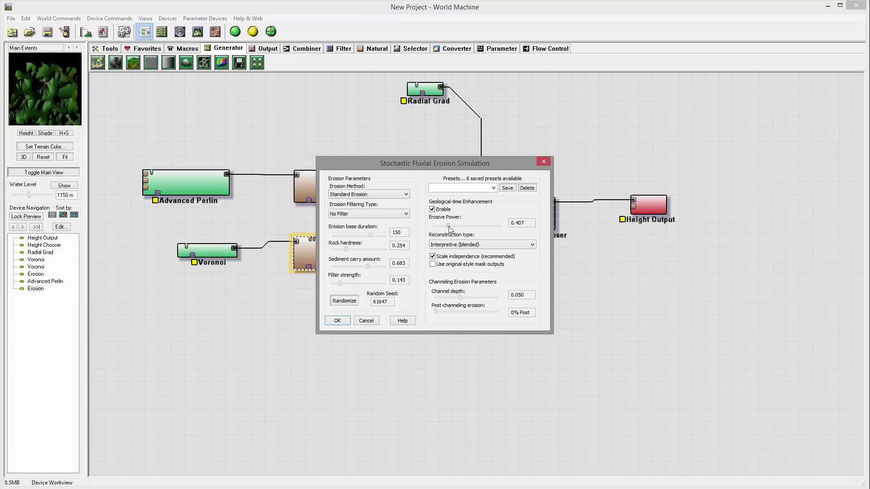
click(351, 321)
click(525, 207)
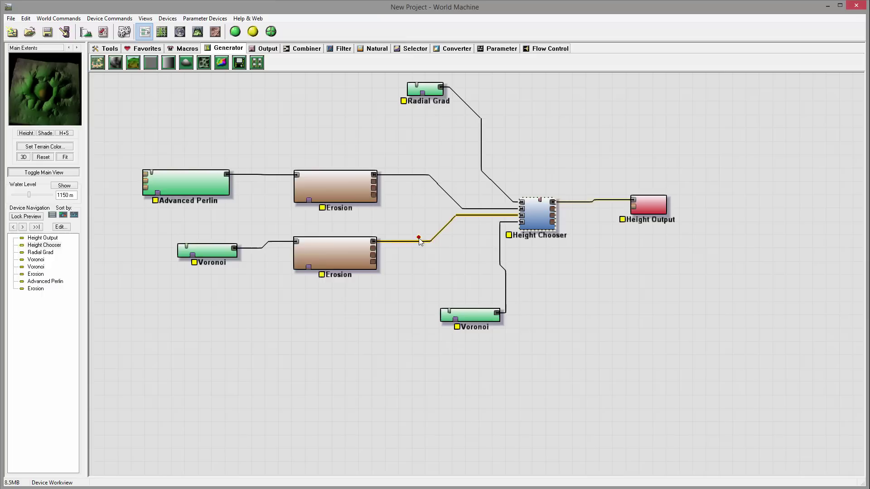
Delete the bottom Voronoi and place a new Radial Grad in its spot.
drag(470, 315, 363, 308)
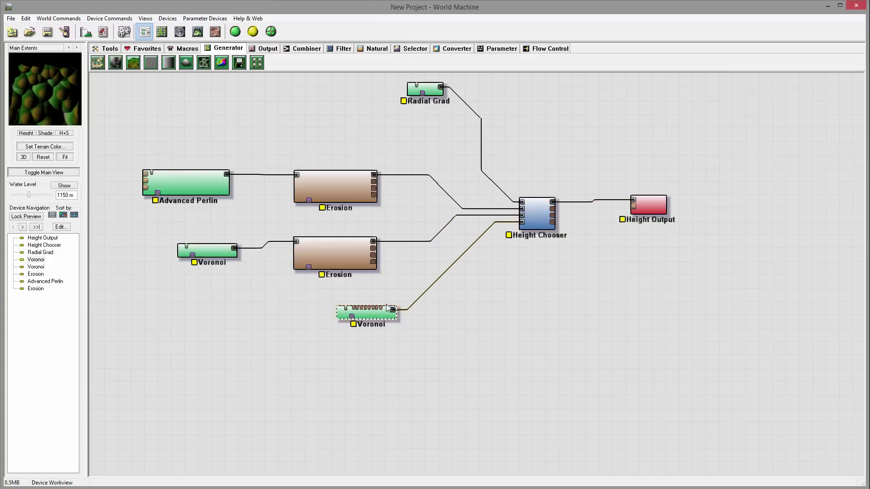
key(Delete)
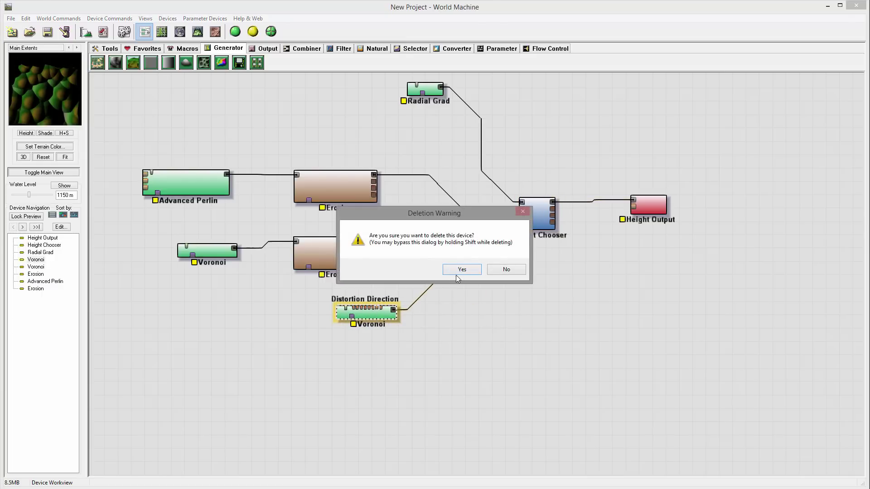
click(458, 271)
click(186, 62)
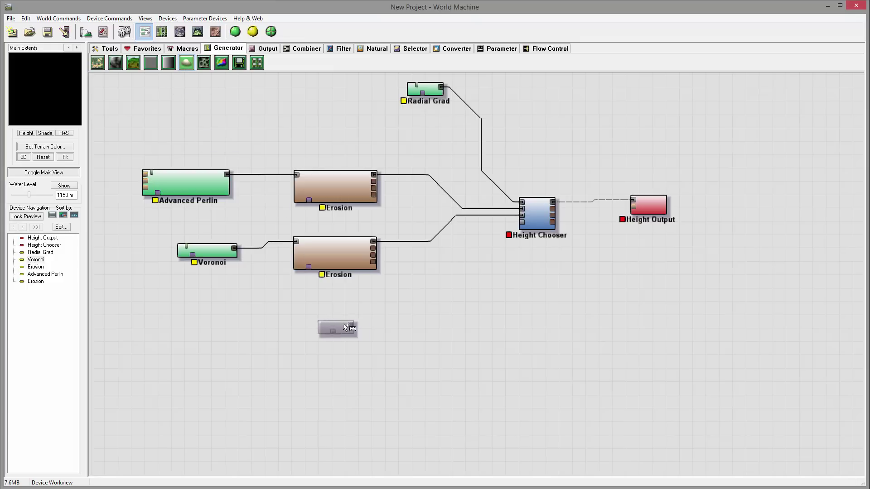
click(348, 323)
drag(348, 323, 320, 314)
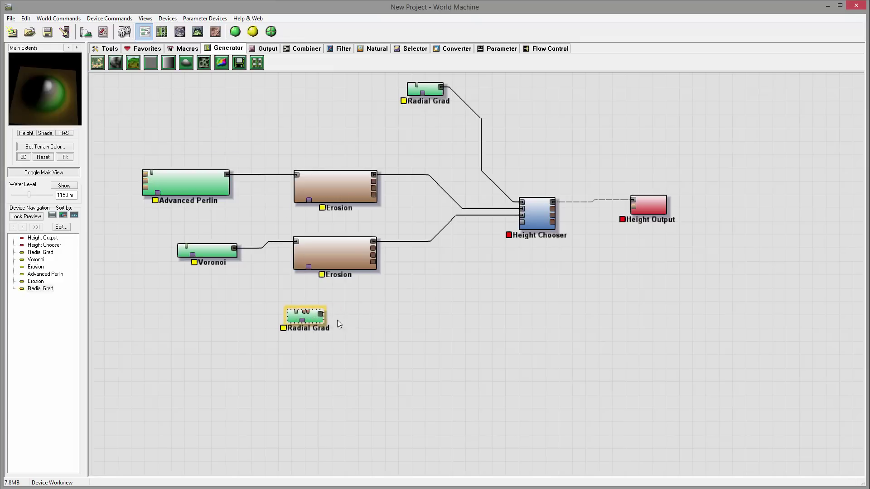
Duplicate the lower Erosion and feed the new Radial Grad into the copy.
click(349, 258)
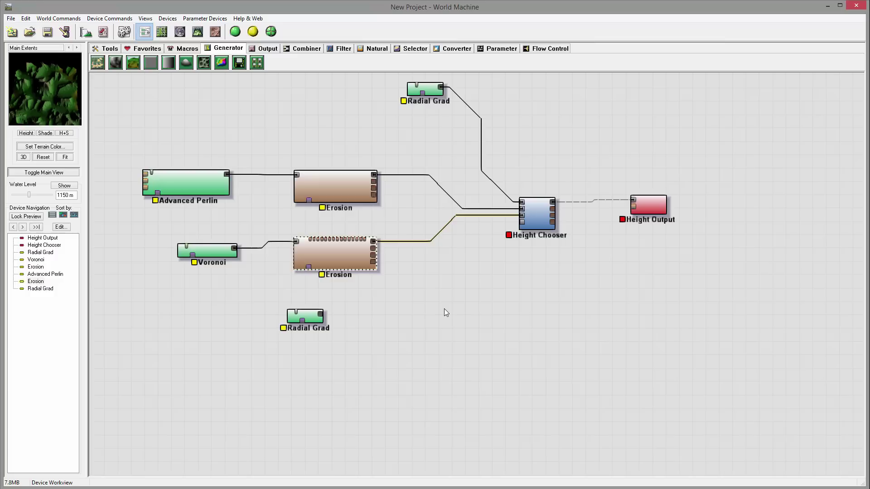
key(ctrl+c)
key(ctrl+v)
drag(382, 275, 409, 327)
drag(321, 314, 356, 305)
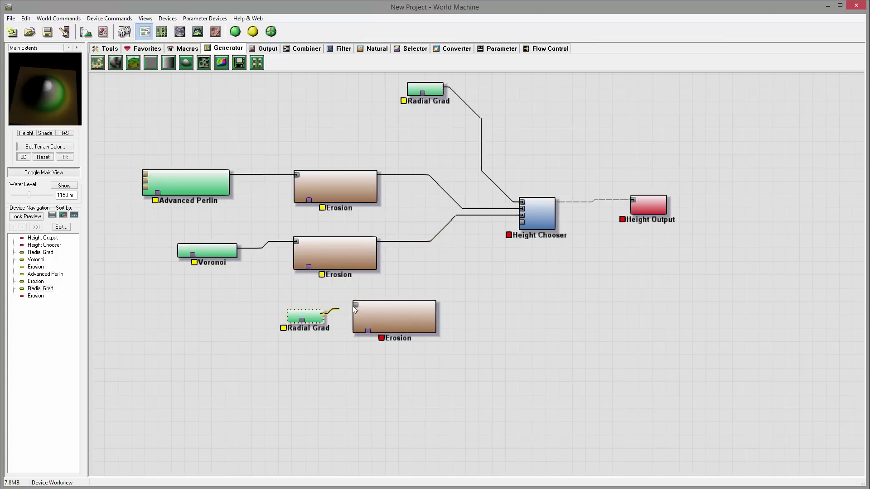
Raise the new Erosion's erosive power to 0.878 and lengthen its base duration.
double_click(392, 319)
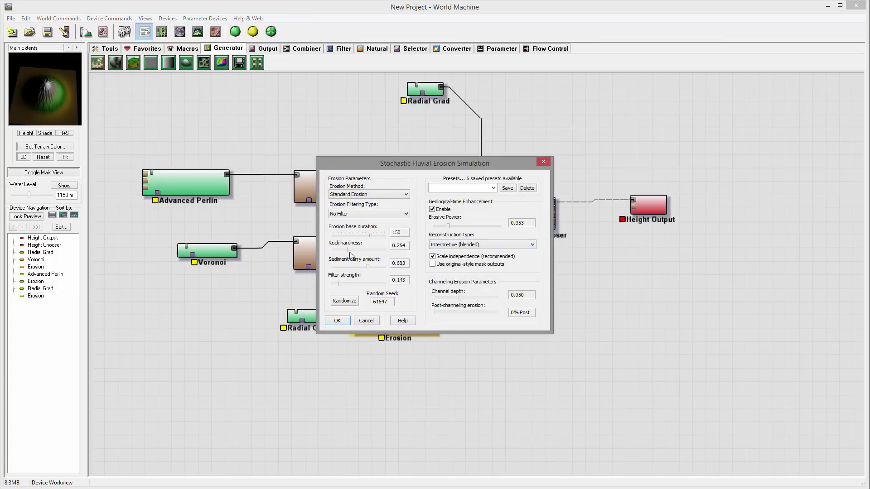
click(374, 250)
drag(446, 224, 467, 224)
drag(340, 284, 342, 284)
drag(371, 236, 379, 236)
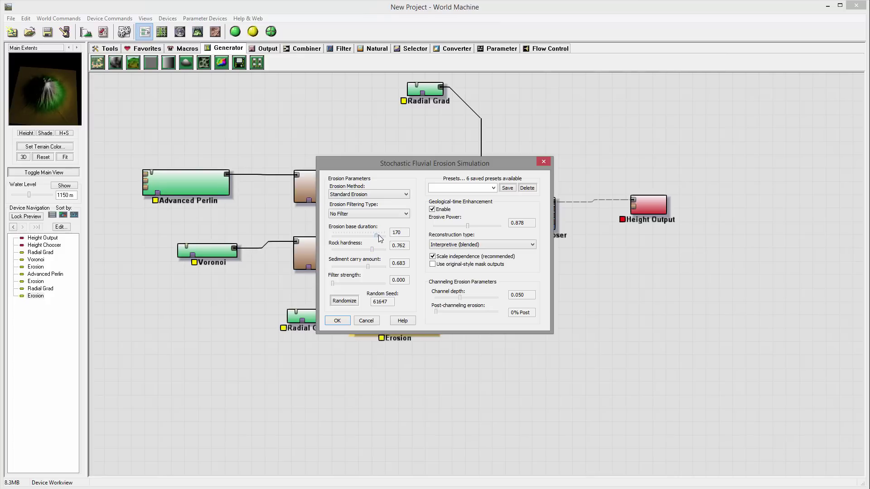
Switch it to Channeled Erosion with rock hardness 0.333 and wire it into Height Chooser.
click(389, 195)
click(377, 209)
mouse_move(372, 248)
mouse_down()
mouse_move(332, 252)
mouse_move(369, 254)
mouse_up()
click(337, 320)
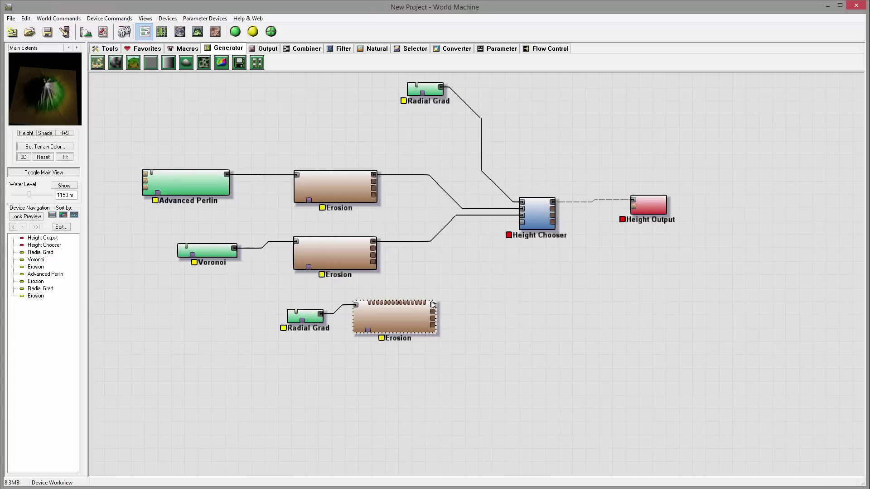
drag(434, 303, 539, 216)
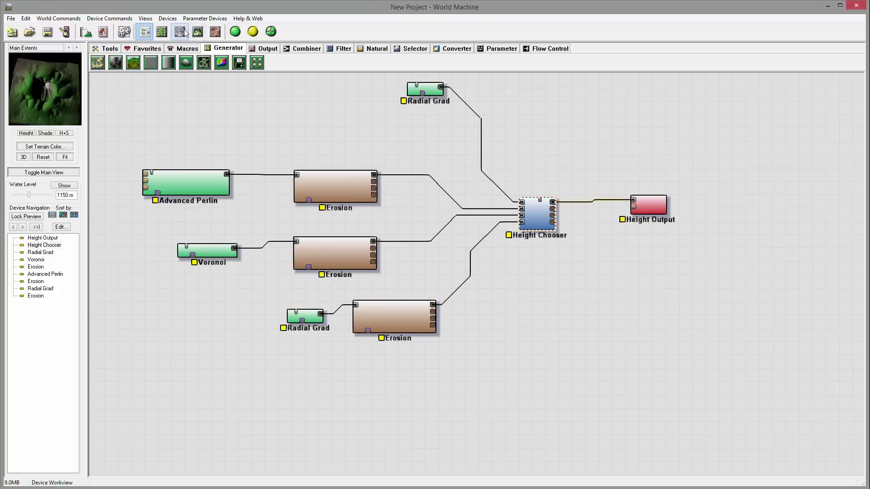
click(198, 31)
Orbit the 3D view around the green central peak from several angles, then return to the graph.
drag(502, 238, 456, 290)
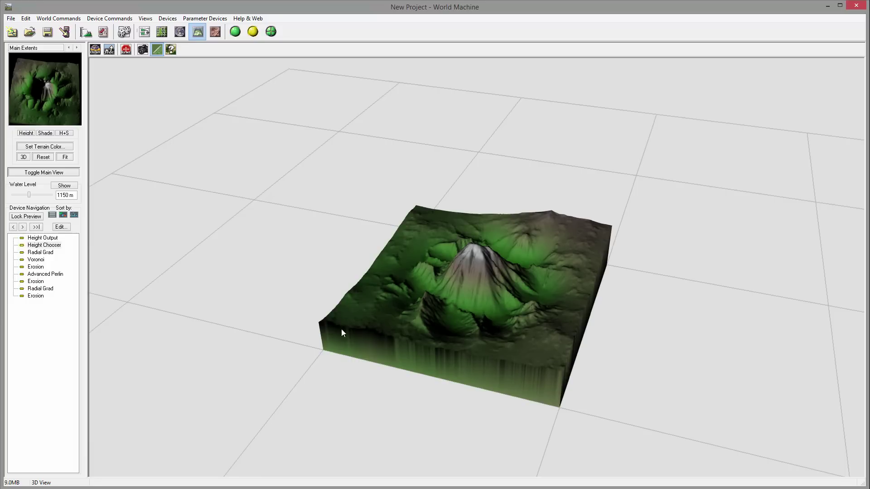
drag(342, 332, 595, 249)
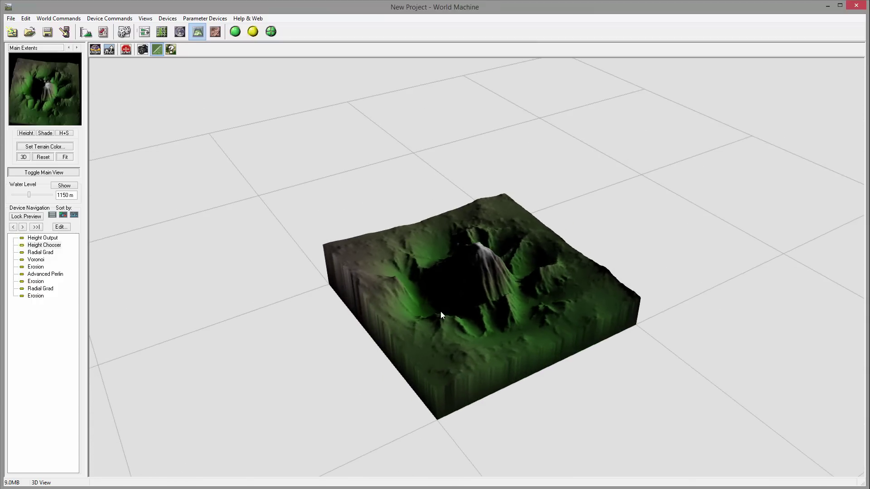
drag(441, 313, 427, 288)
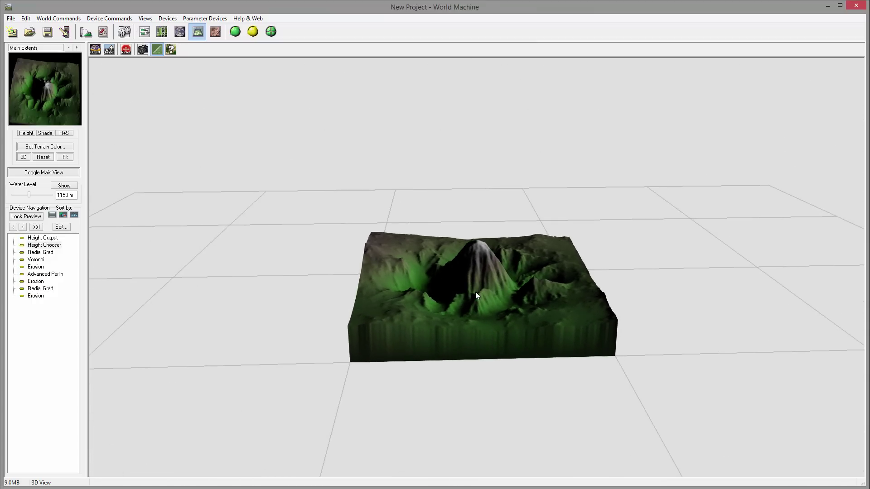
drag(536, 279, 445, 195)
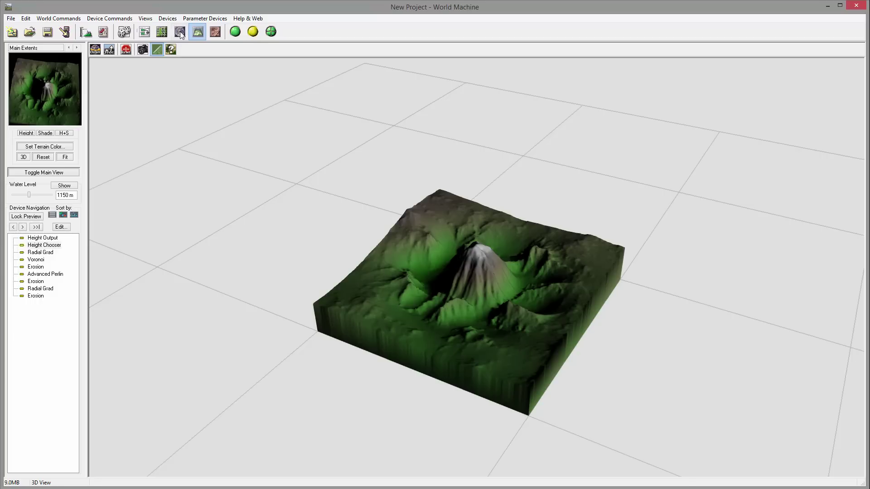
click(144, 31)
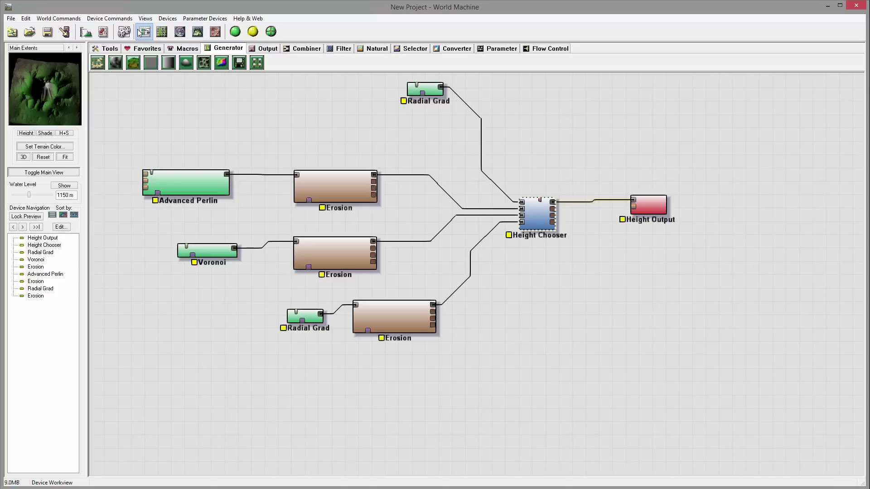
Preview the top Erosion's terrain from a couple of angles, then show the layout overview.
click(365, 189)
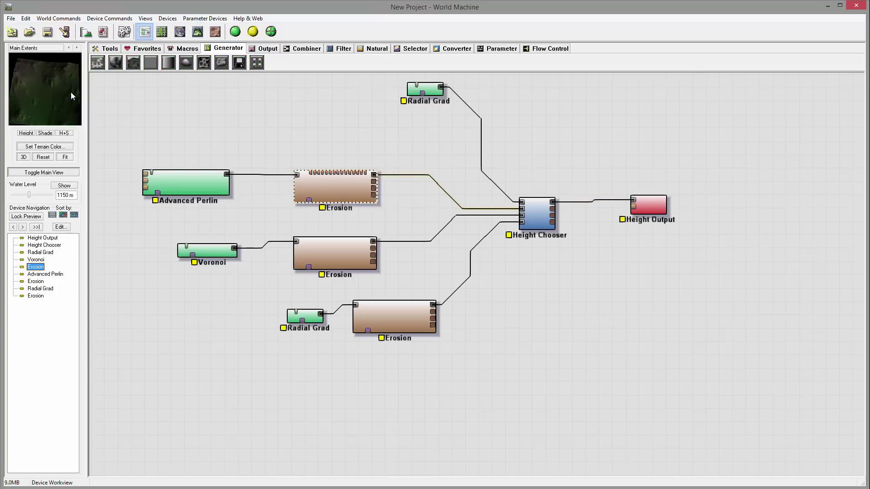
drag(60, 106, 63, 58)
drag(39, 91, 61, 108)
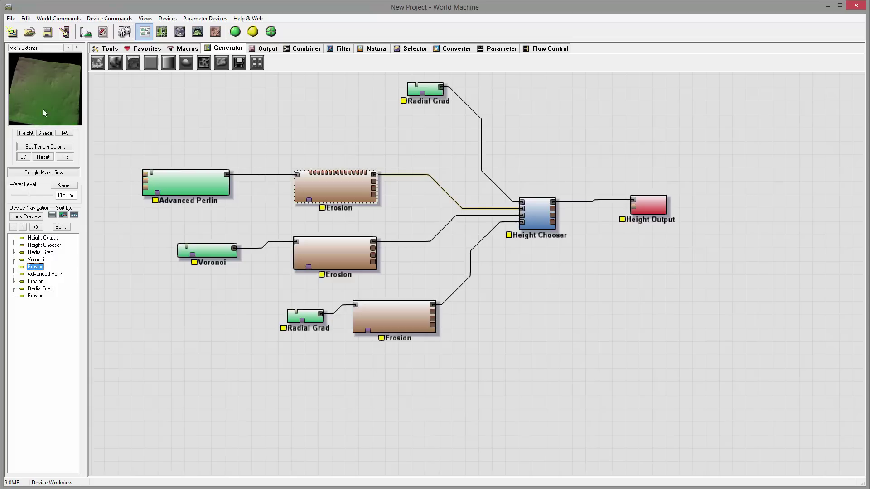
click(162, 32)
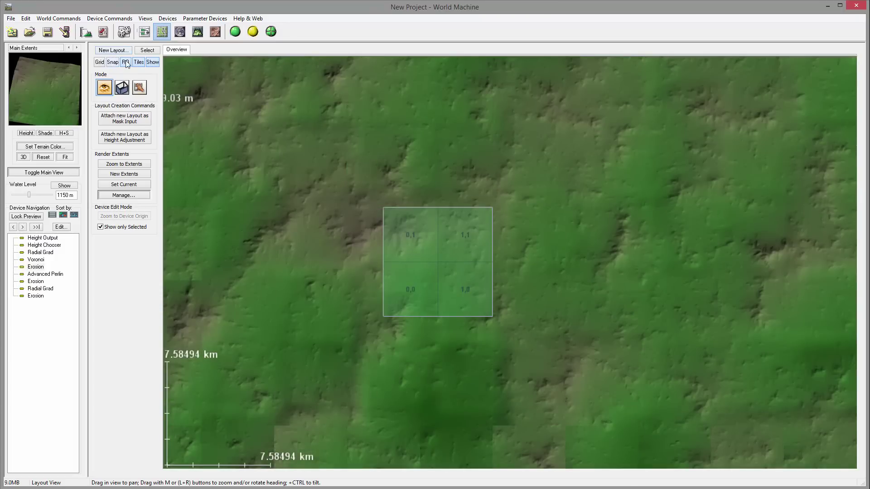
Enlarge the Main Extents render area and shift it down and right.
click(122, 88)
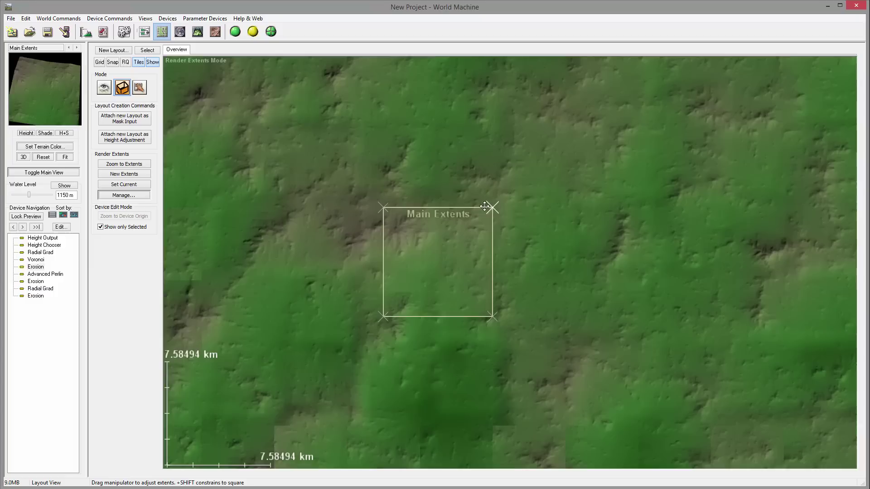
drag(485, 206, 515, 187)
drag(382, 186, 326, 165)
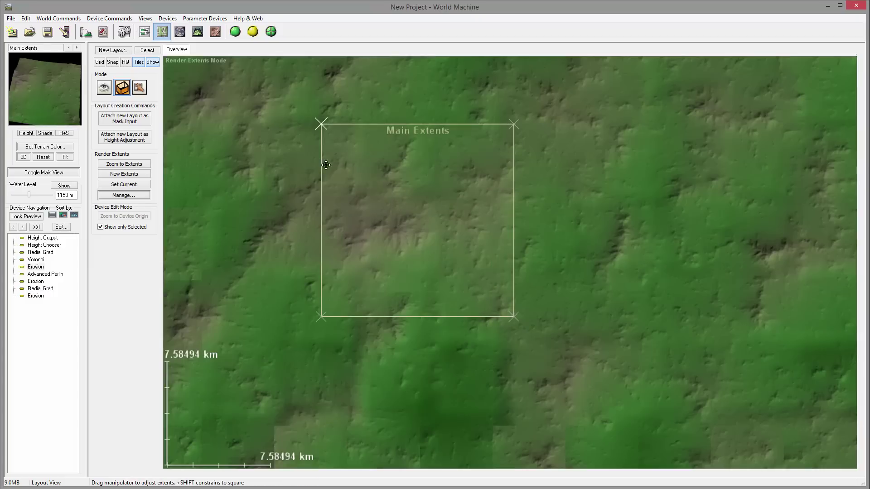
drag(426, 202, 442, 240)
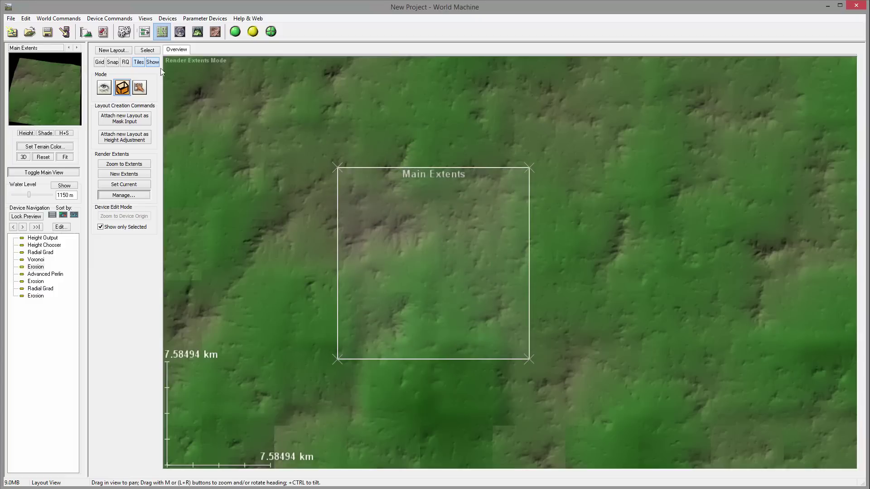
Attach a mask layout with a small centred circle using breakup, and place Layout 0 beside Voronoi.
click(113, 50)
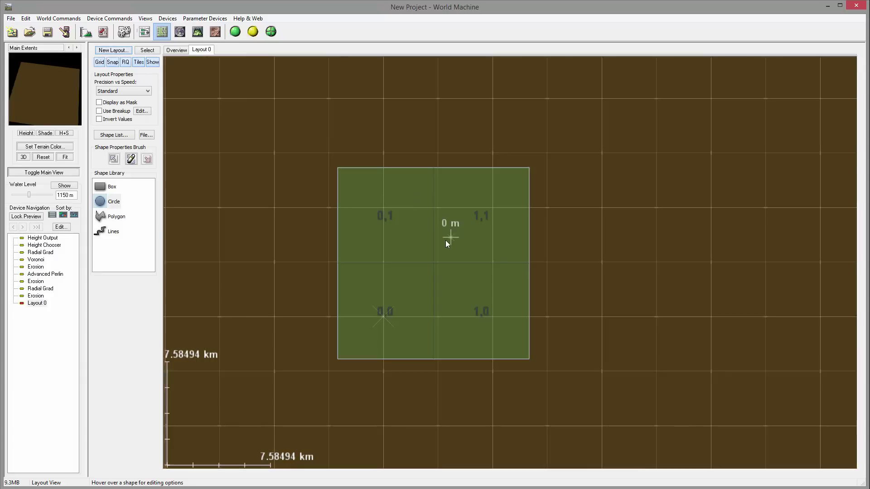
click(100, 201)
mouse_move(403, 234)
mouse_down()
mouse_move(442, 278)
mouse_move(456, 276)
mouse_up()
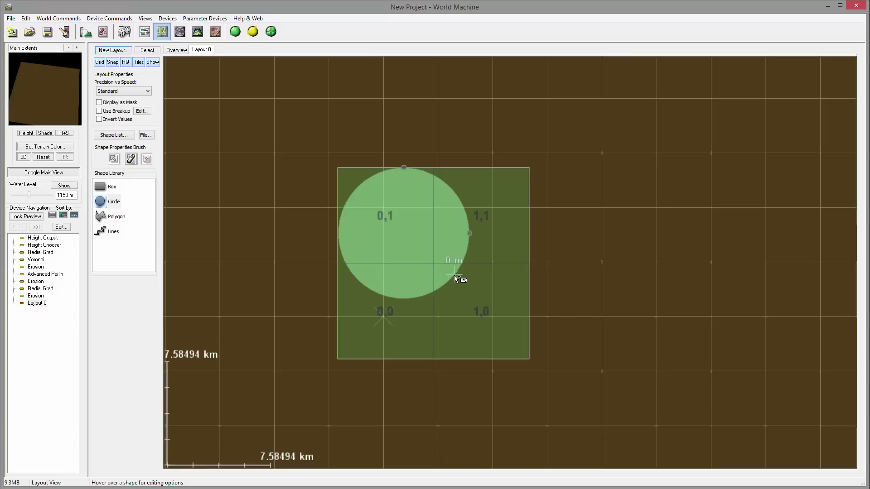
mouse_move(427, 228)
mouse_down()
mouse_move(456, 255)
mouse_move(433, 239)
mouse_up()
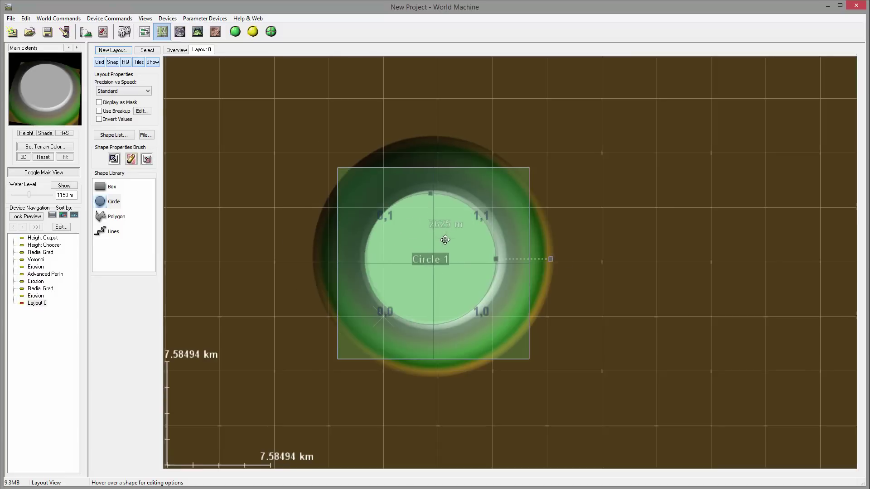
drag(494, 257, 484, 263)
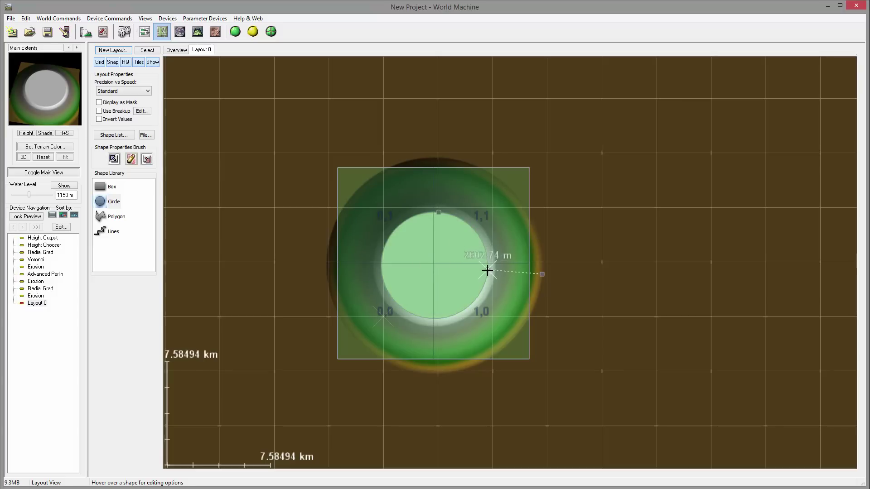
drag(488, 268, 481, 269)
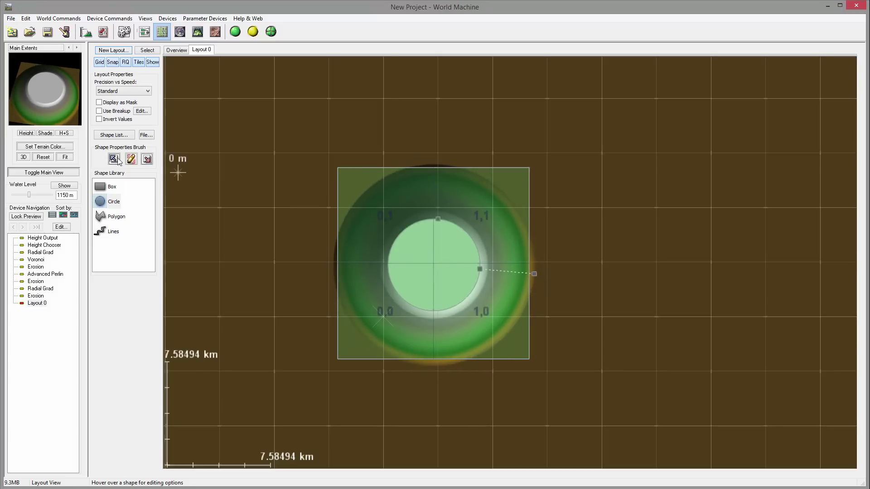
click(100, 111)
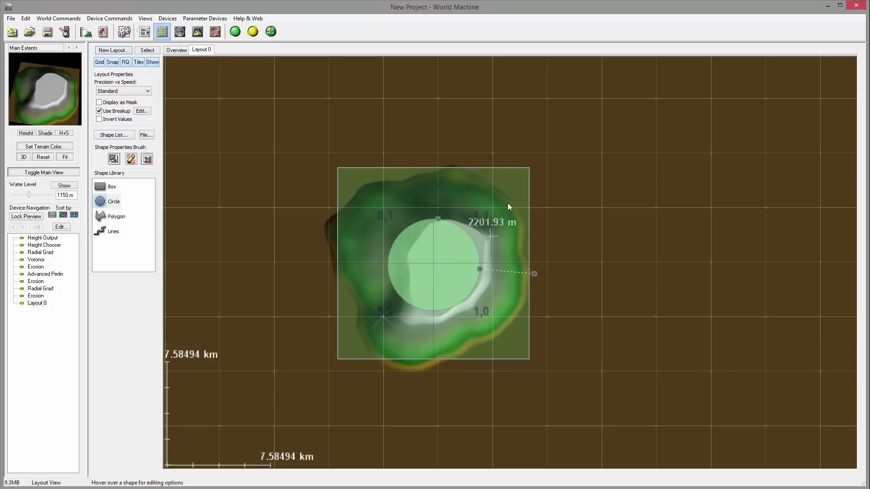
click(145, 32)
drag(410, 435, 158, 194)
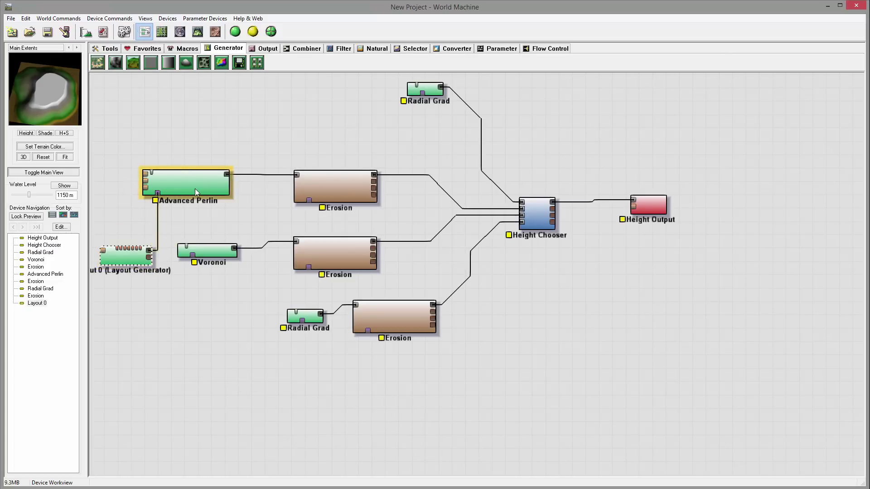
Preview the top Erosion, then lock the preview on the Height Chooser.
click(336, 181)
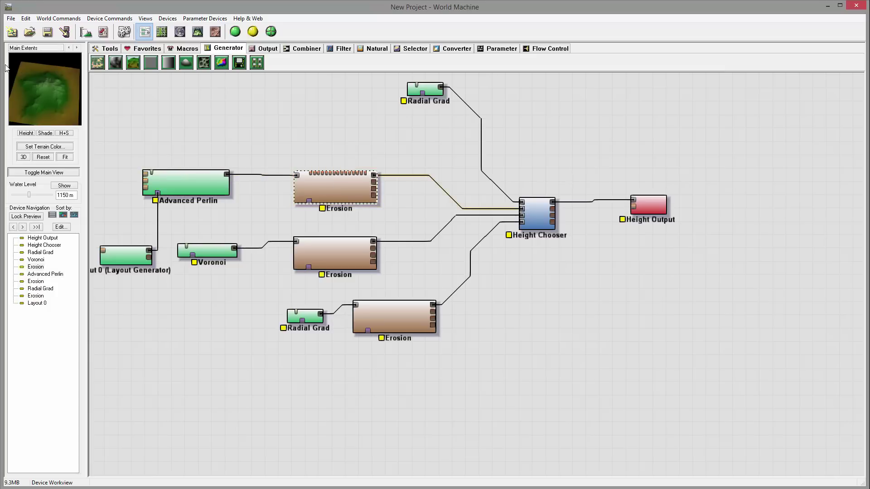
click(536, 215)
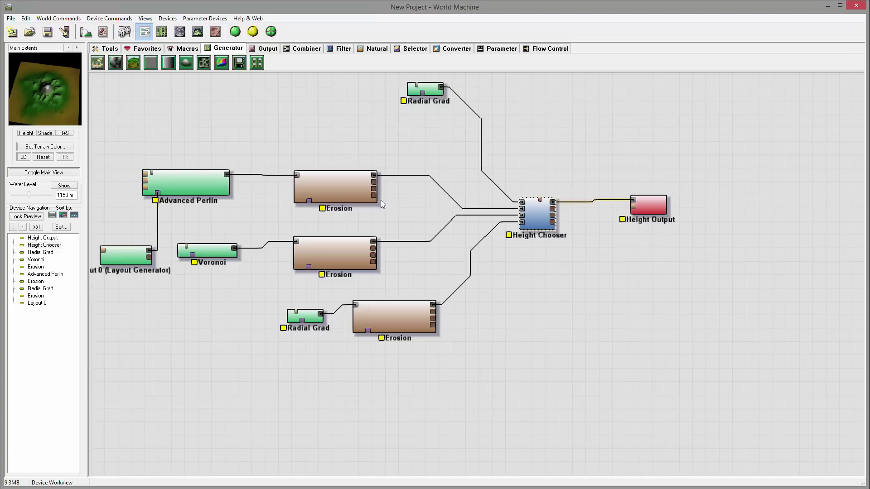
right_click(533, 221)
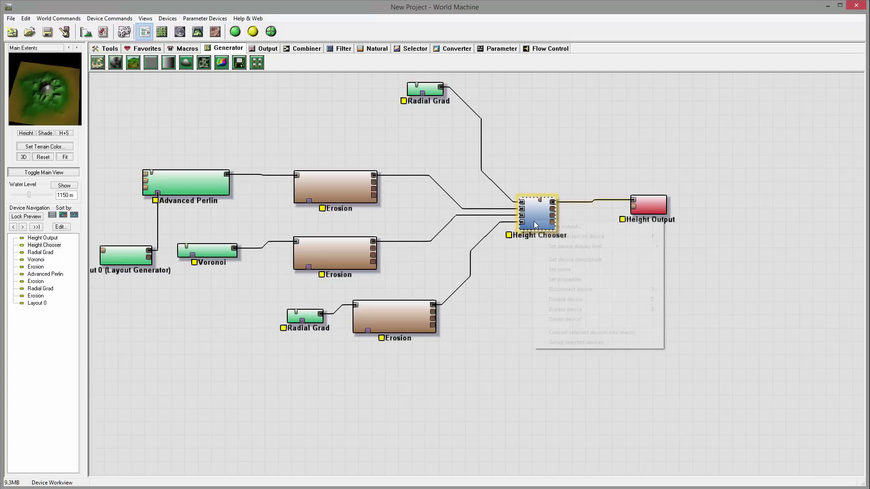
click(550, 227)
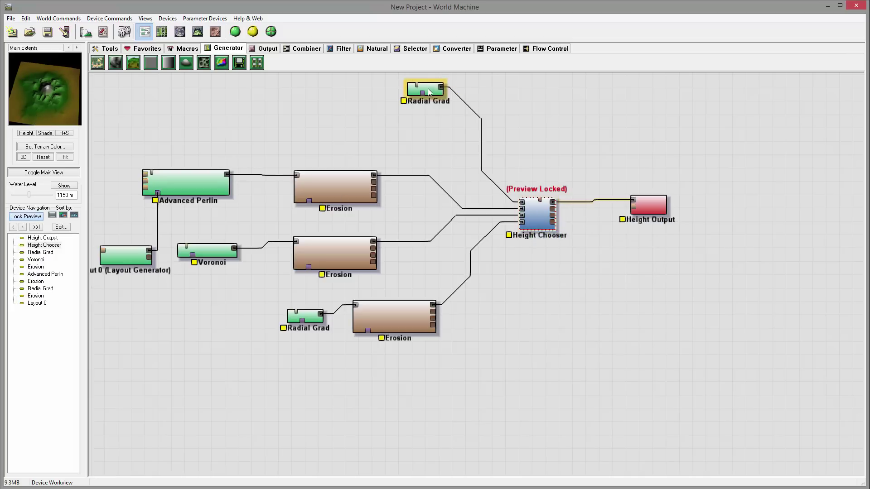
Move the top Radial Grad left and widen its radius.
drag(428, 90, 356, 112)
double_click(356, 113)
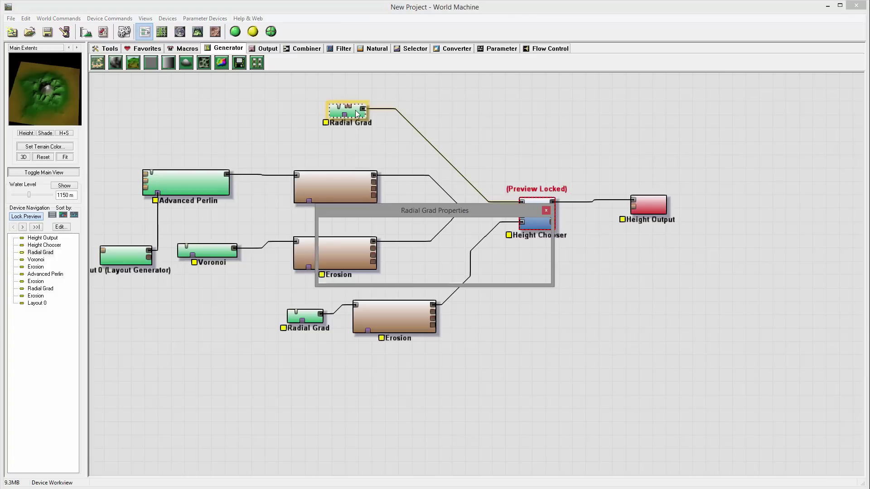
mouse_move(418, 251)
mouse_down()
mouse_move(435, 249)
mouse_move(417, 248)
mouse_up()
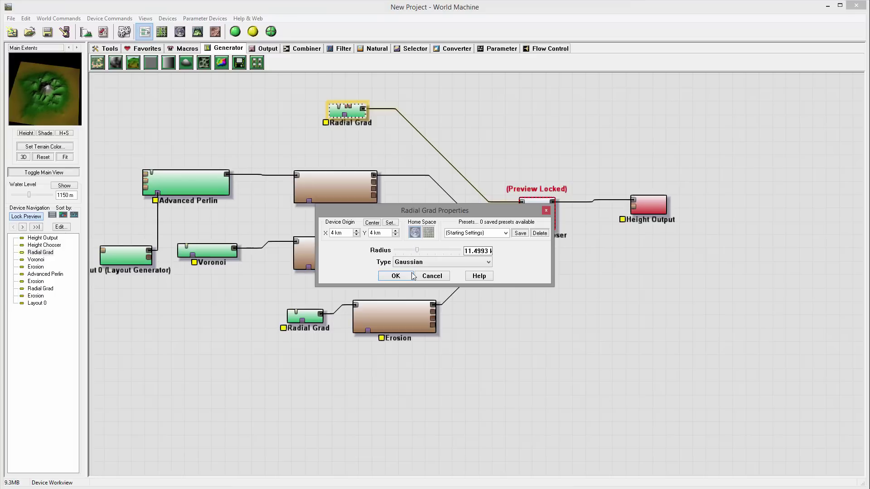
click(397, 279)
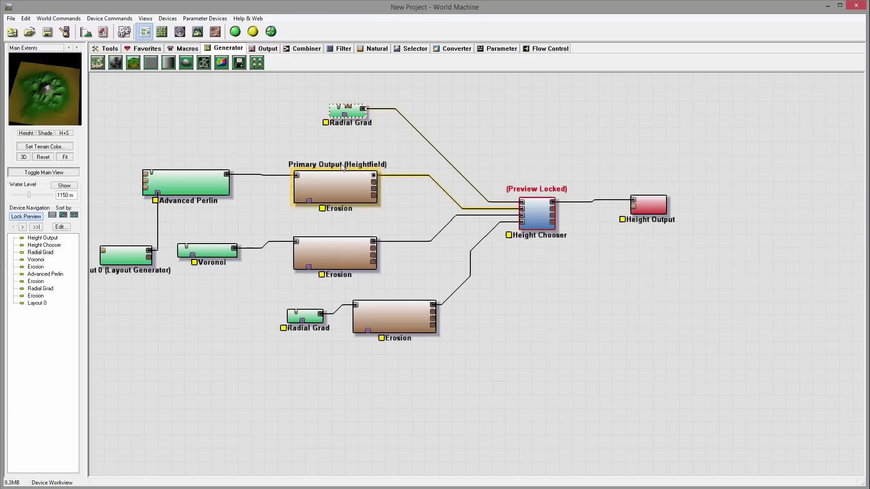
Lower the Voronoi scale for smaller cells.
click(354, 252)
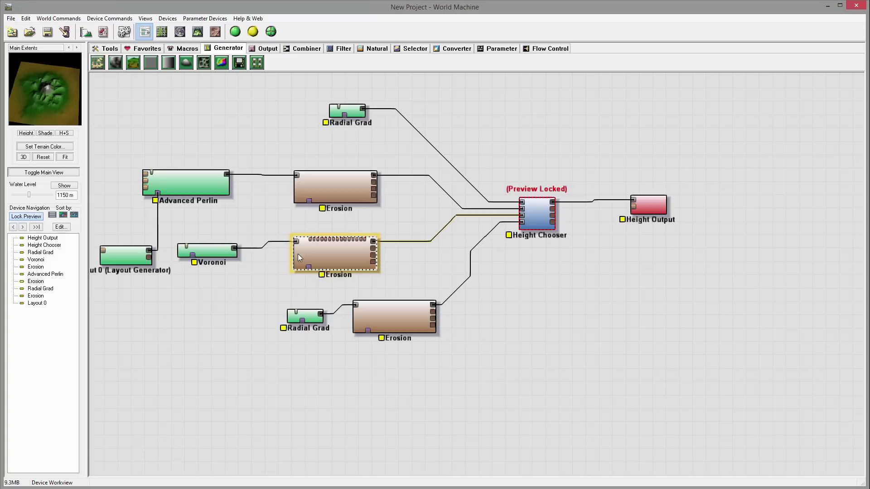
double_click(214, 248)
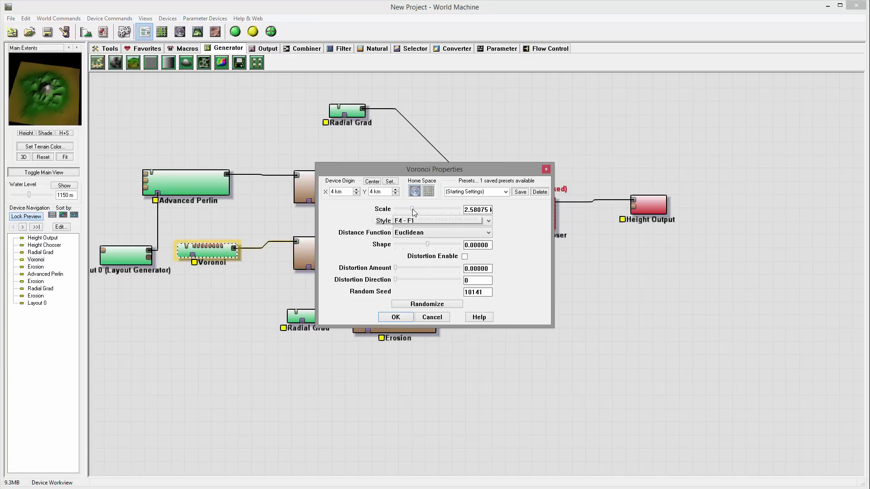
drag(413, 209, 410, 208)
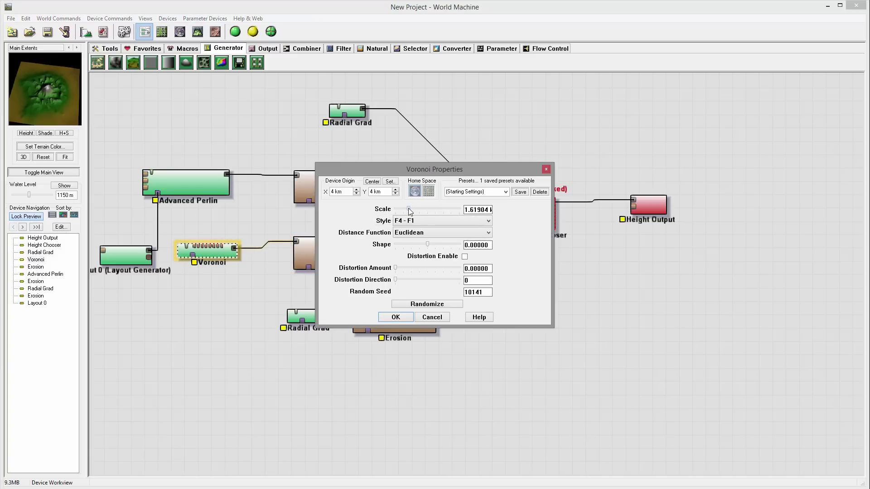
click(388, 317)
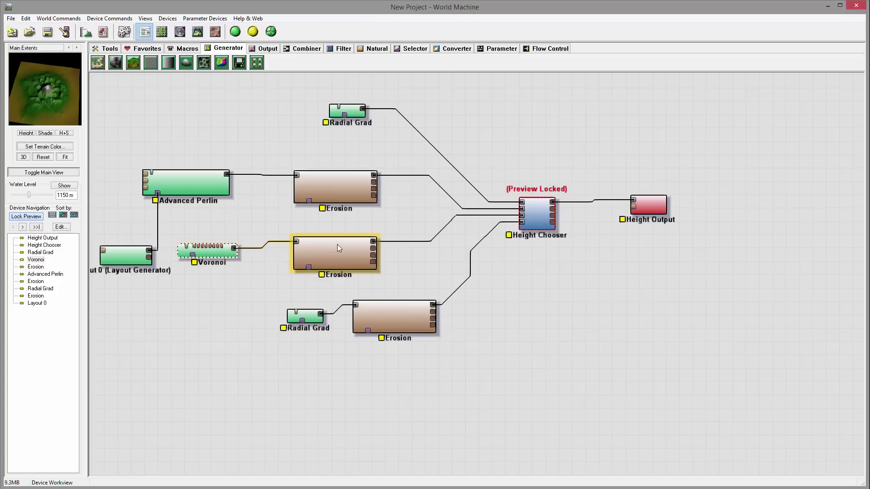
click(197, 31)
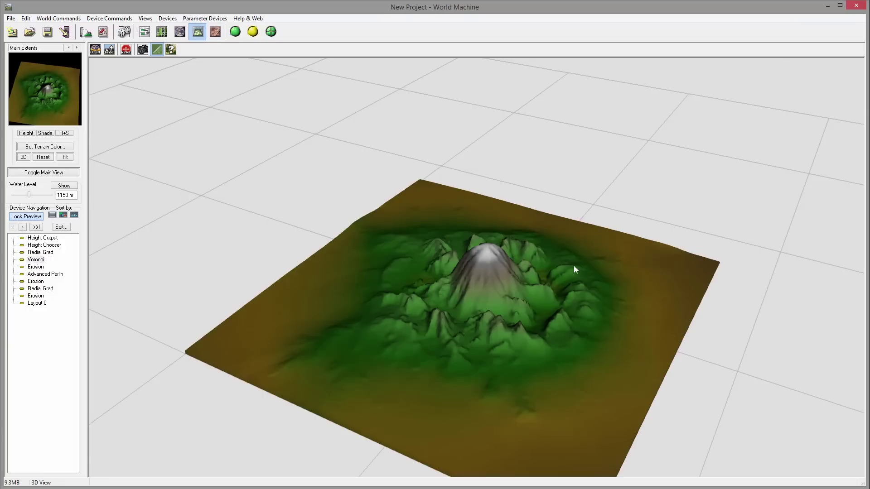
Run a Normal Build and orbit around the green central peak, then return to the graph.
click(235, 31)
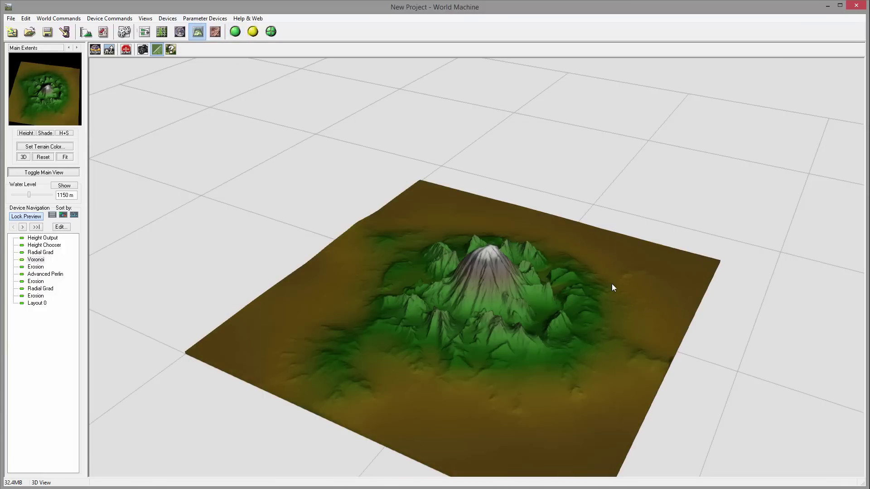
drag(613, 284, 502, 290)
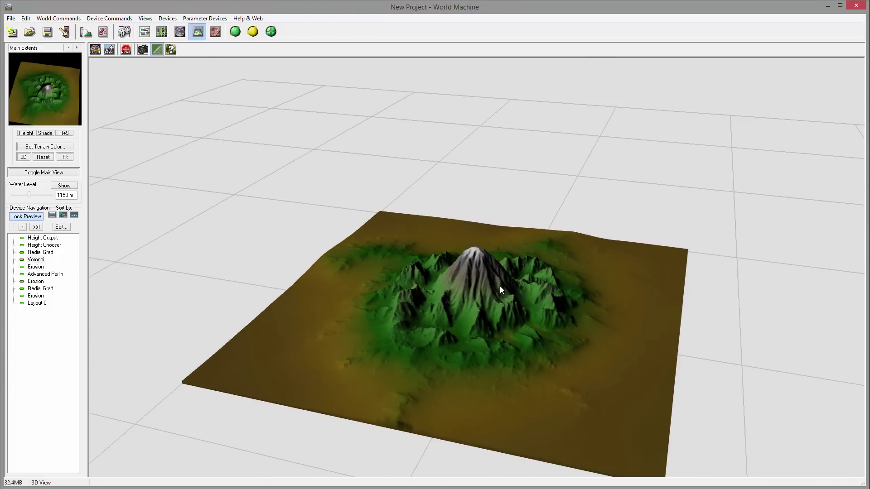
drag(439, 301, 589, 414)
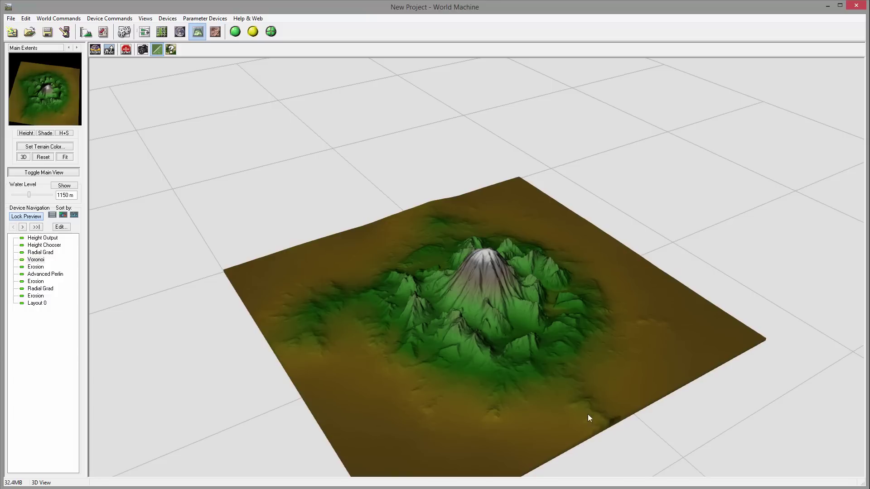
drag(396, 297, 486, 370)
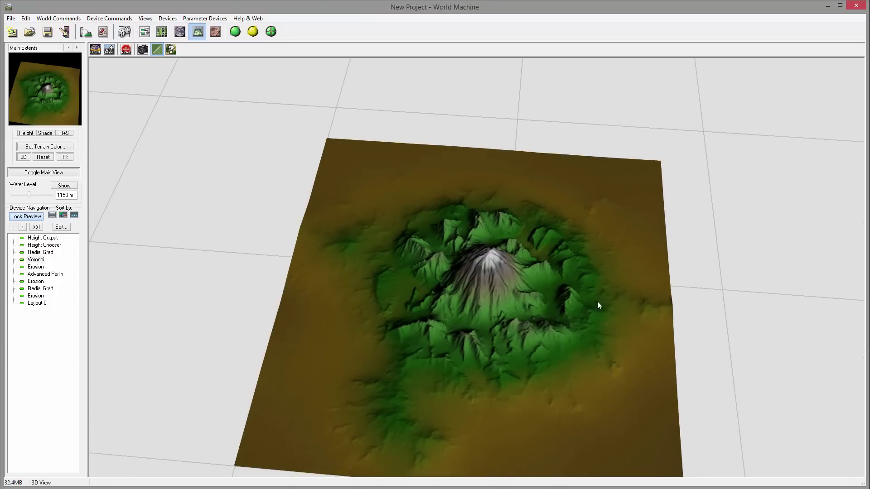
drag(598, 306, 419, 266)
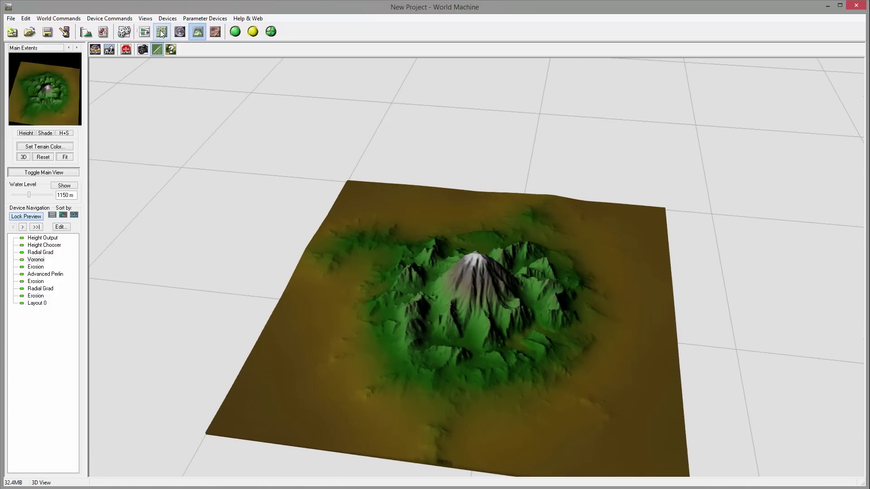
click(145, 31)
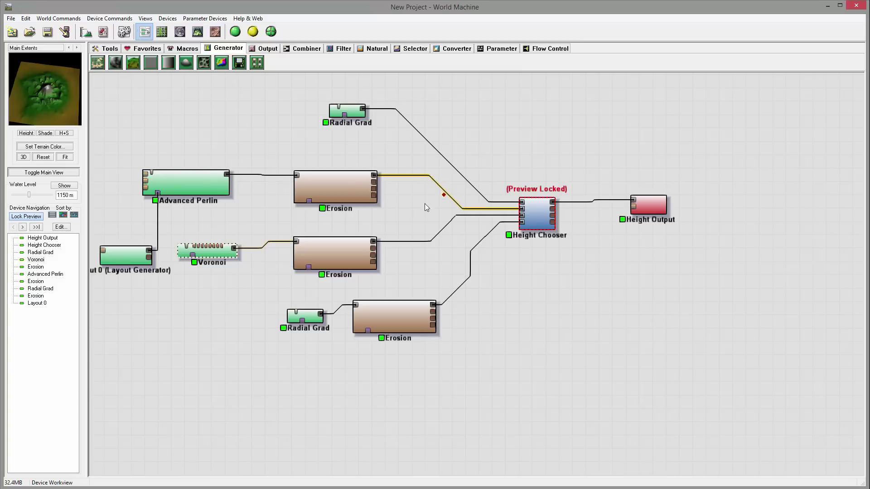
Rearrange the Height Chooser, both Radial Grads and the lower Erosion nodes.
drag(529, 169, 584, 233)
scroll(496, 159, down, 1)
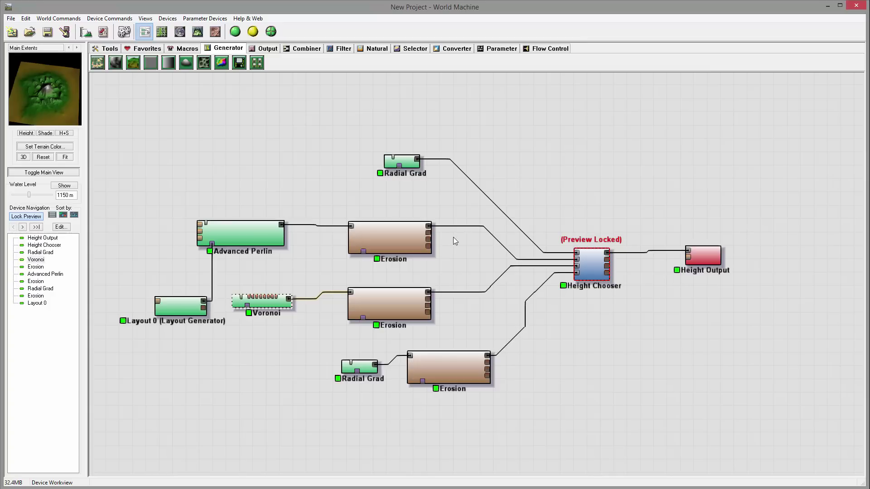
drag(588, 265, 589, 259)
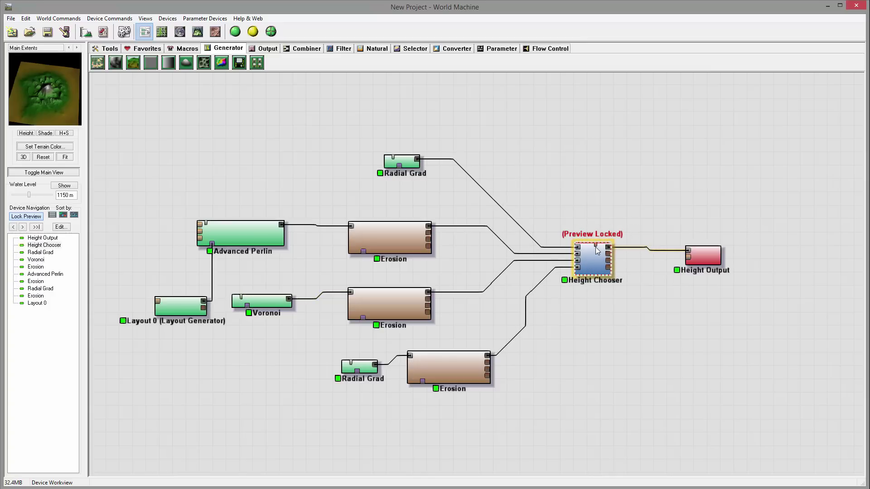
drag(402, 161, 399, 153)
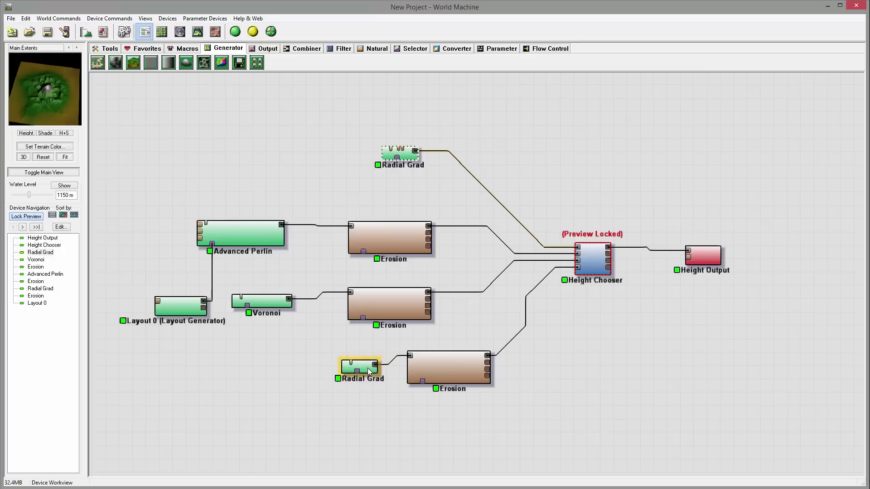
drag(368, 368, 320, 378)
mouse_move(435, 368)
mouse_down()
mouse_move(450, 355)
mouse_move(438, 371)
mouse_up()
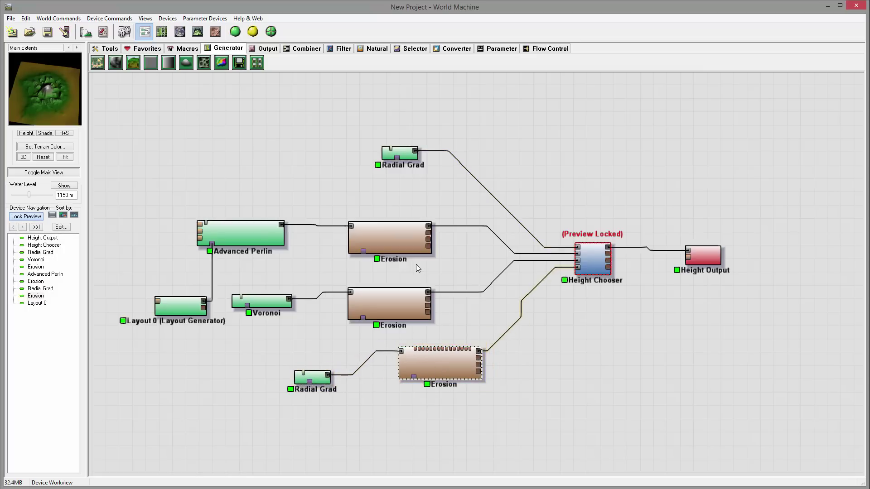
drag(462, 371, 461, 377)
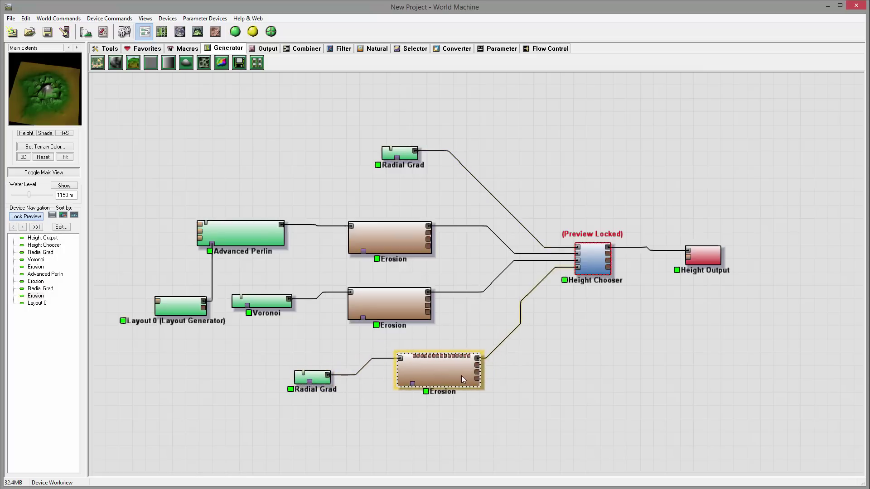
Confirm the lower Erosion at erosive power 0.855 and disconnect the bottom Radial Grad from it.
double_click(461, 377)
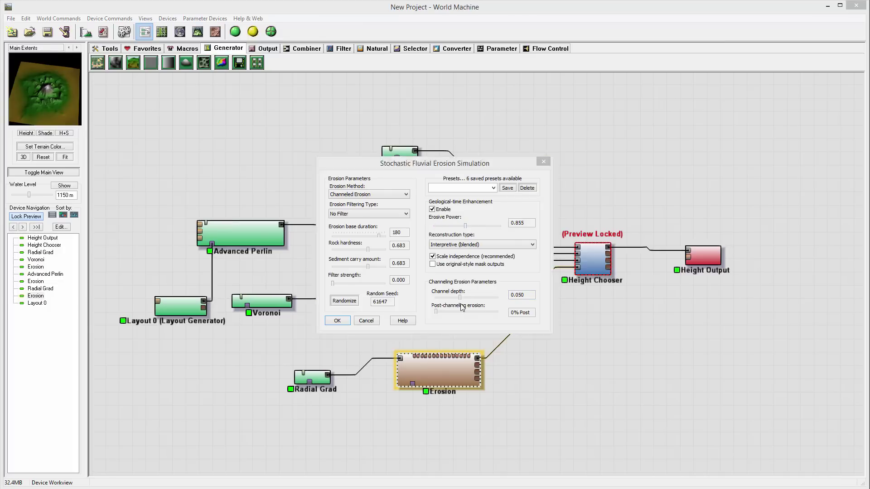
click(337, 321)
drag(318, 377, 251, 389)
drag(399, 358, 322, 371)
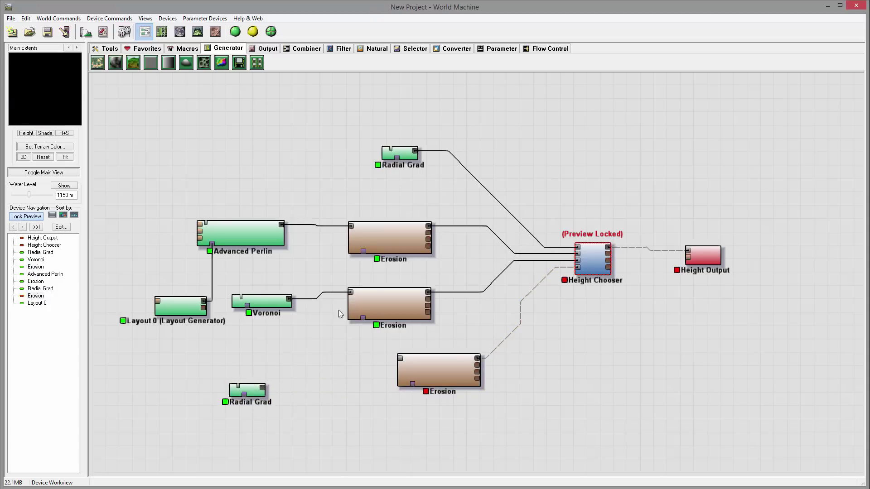
Add an Advanced Perlin masked by the bottom Radial Grad, feeding the lower Erosion.
click(133, 62)
click(314, 363)
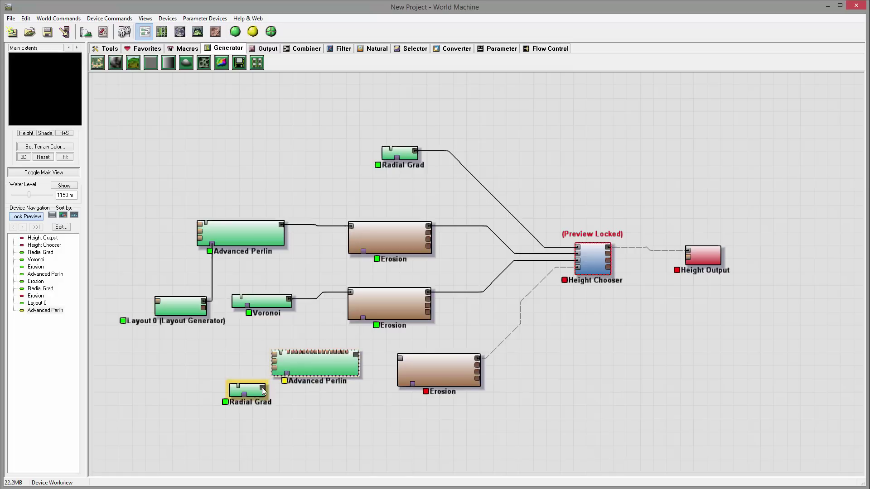
drag(263, 389, 343, 366)
drag(250, 399, 223, 409)
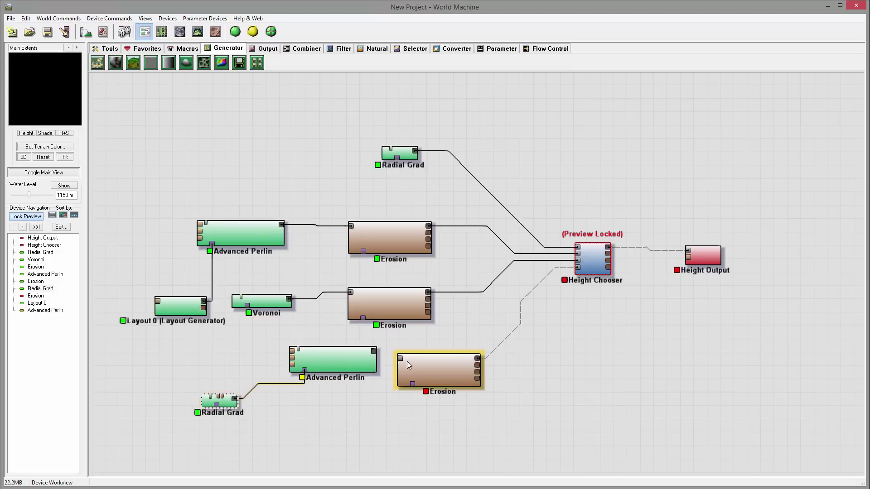
drag(374, 352, 398, 358)
mouse_move(340, 357)
mouse_down()
mouse_move(319, 366)
mouse_move(325, 352)
mouse_up()
Set the Advanced Perlin feature scale to about 4.36 km and elevation centre to 2296.88.
double_click(325, 354)
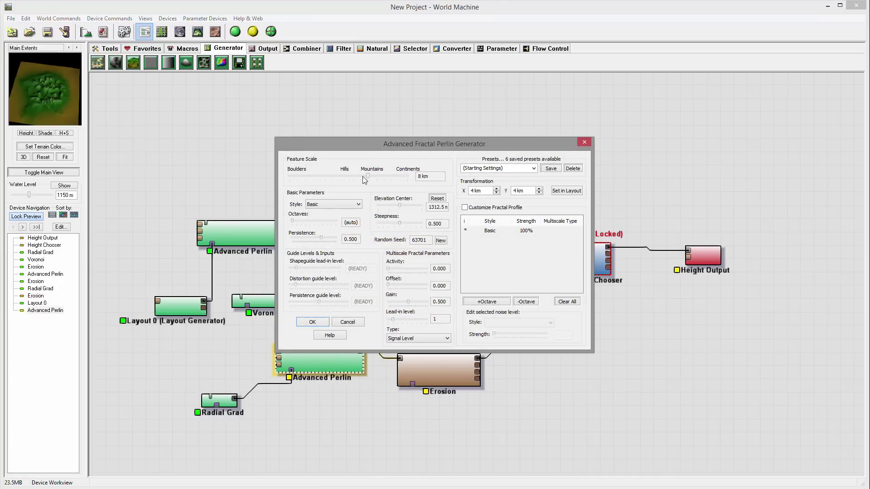
mouse_move(369, 175)
mouse_down()
mouse_move(387, 173)
mouse_move(333, 173)
mouse_move(366, 175)
mouse_up()
drag(402, 208, 418, 208)
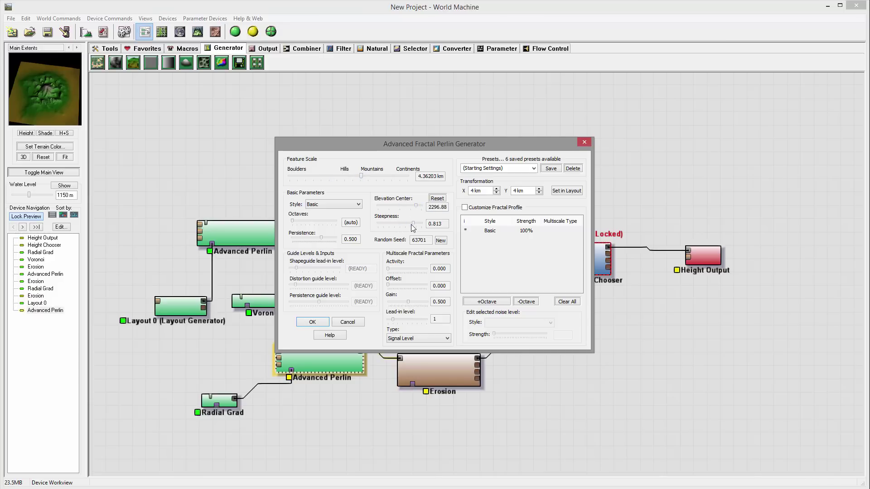
click(316, 322)
drag(435, 373, 476, 361)
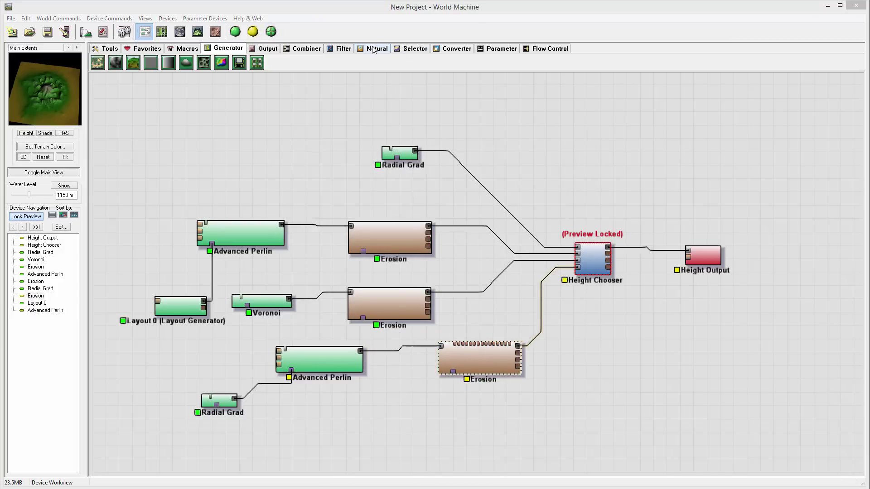
click(340, 48)
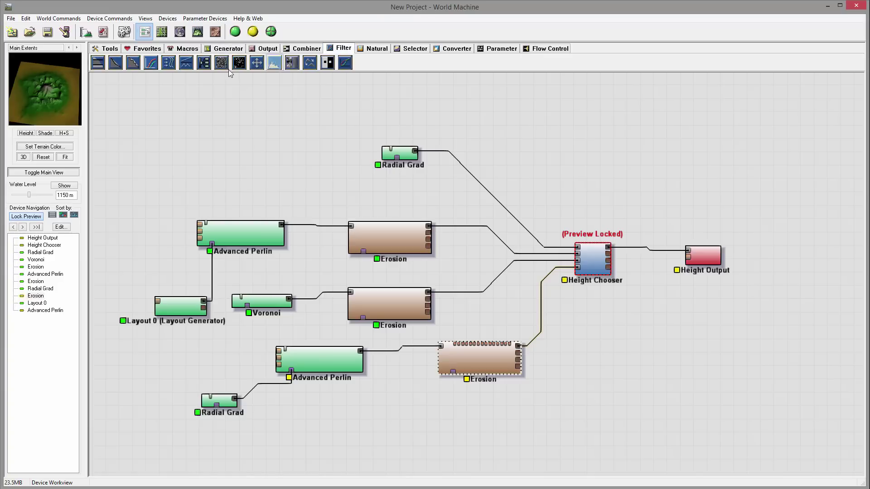
Add a Terrace filter fed by the Advanced Perlin, ahead of the lower Erosion.
click(134, 65)
click(435, 413)
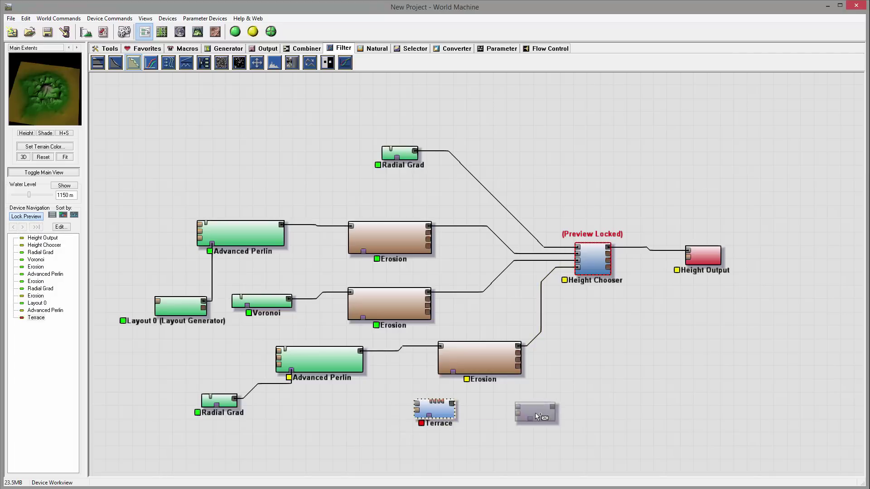
key(Escape)
drag(362, 350, 440, 347)
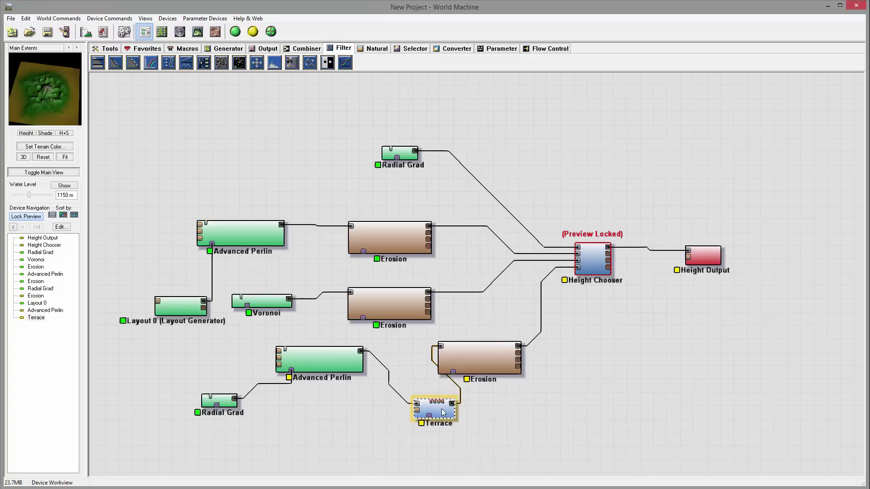
drag(443, 413, 409, 390)
drag(498, 360, 526, 352)
Set the Terrace to 10 terraces.
click(411, 391)
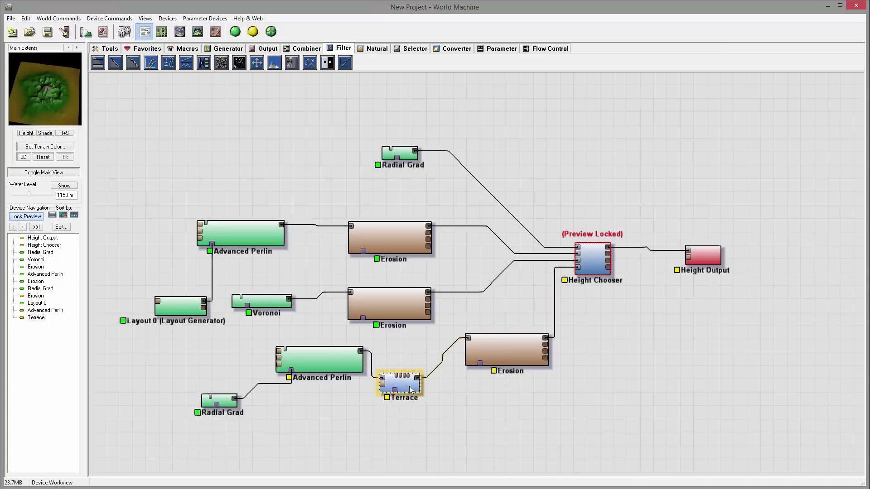
double_click(411, 390)
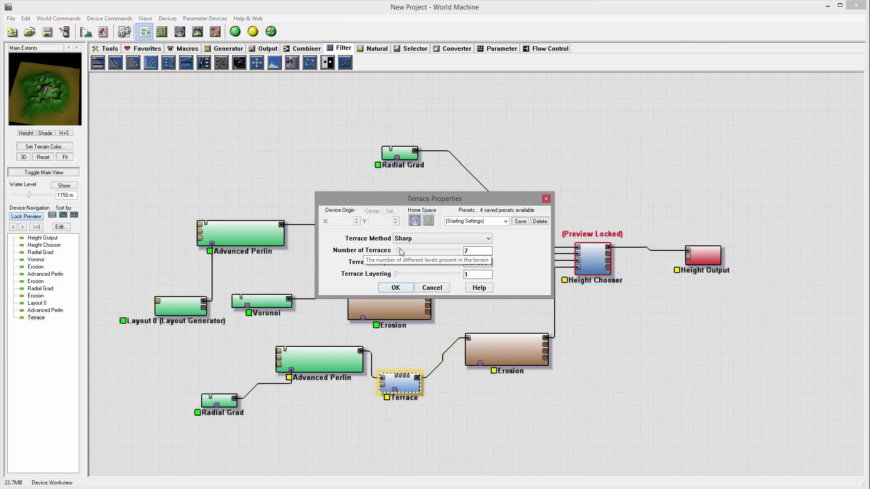
drag(400, 251, 401, 250)
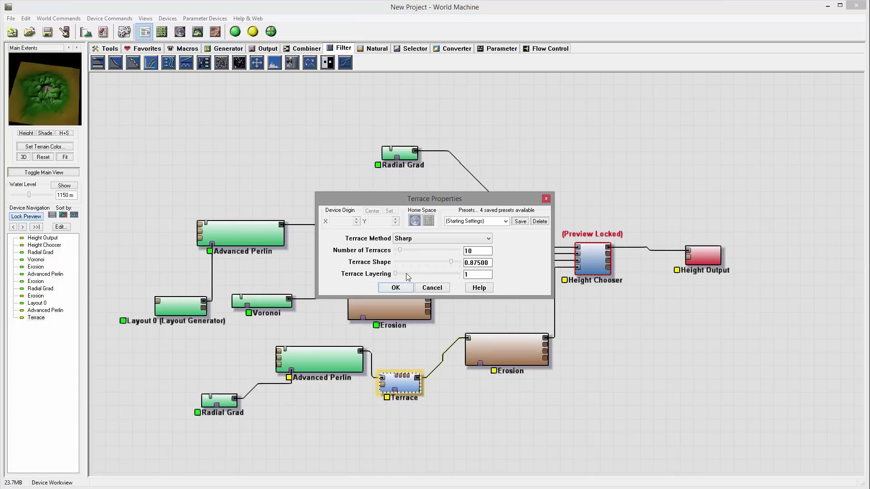
click(395, 286)
drag(516, 347, 498, 350)
Build the terrain and zoom in on it in the 3D view.
click(197, 31)
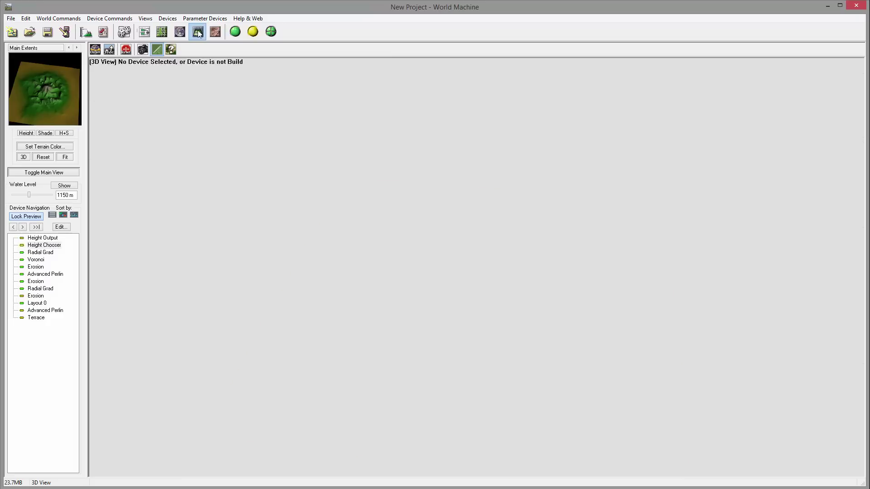
scroll(557, 299, up, 3)
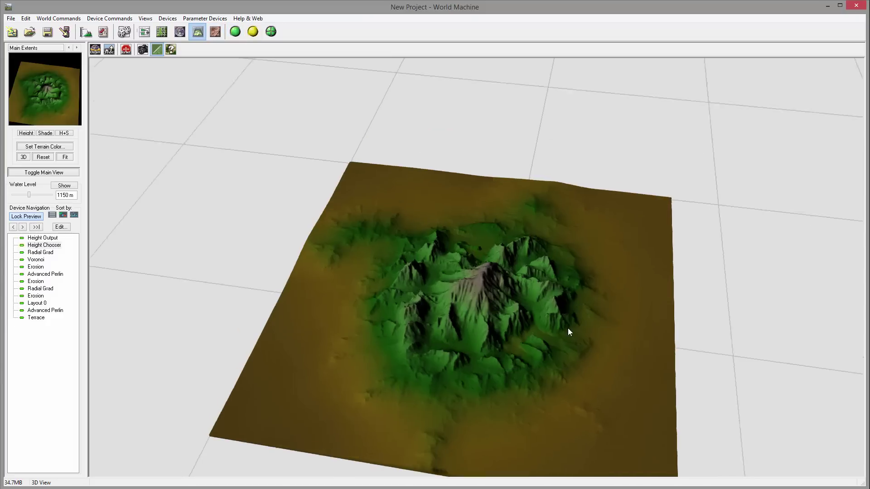
drag(490, 285, 468, 249)
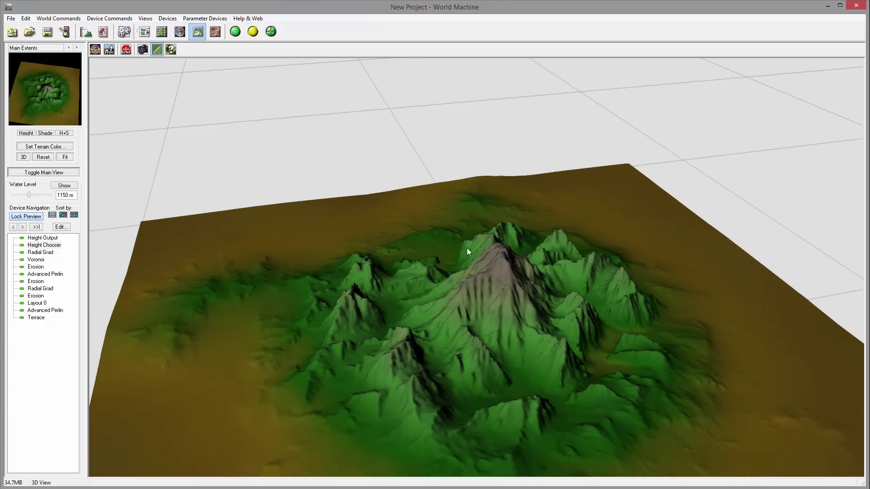
Lower the bottom Erosion to duration 100, rock hardness 0.048 and erosive power 0.160.
click(144, 32)
double_click(497, 357)
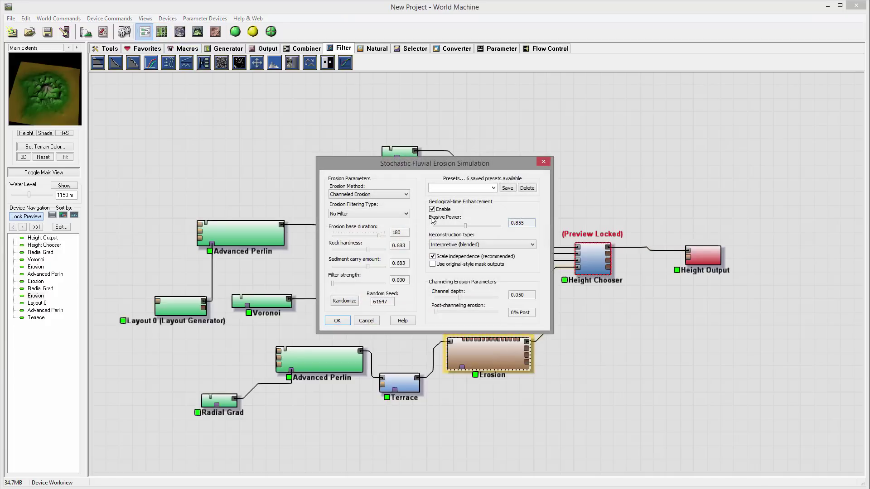
drag(466, 226, 446, 228)
Confirm the softer erosion and orbit the rebuilt terrain from low side views to overhead.
click(347, 322)
click(198, 32)
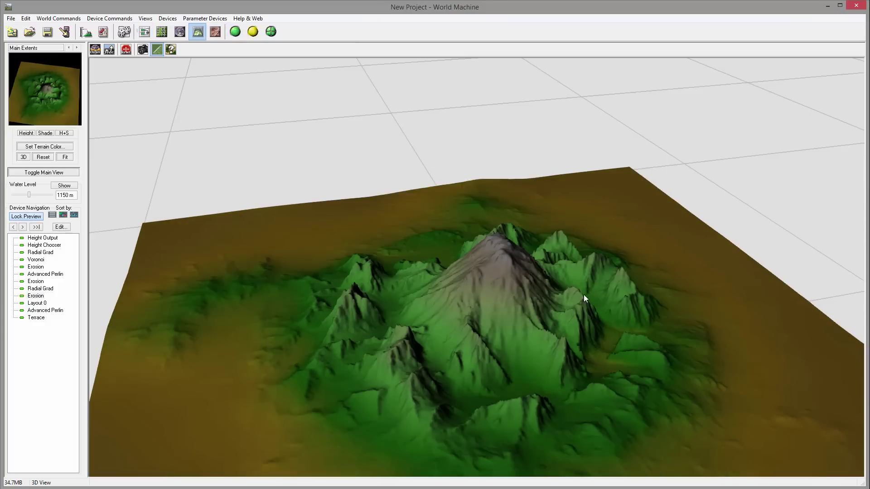
drag(583, 298, 272, 305)
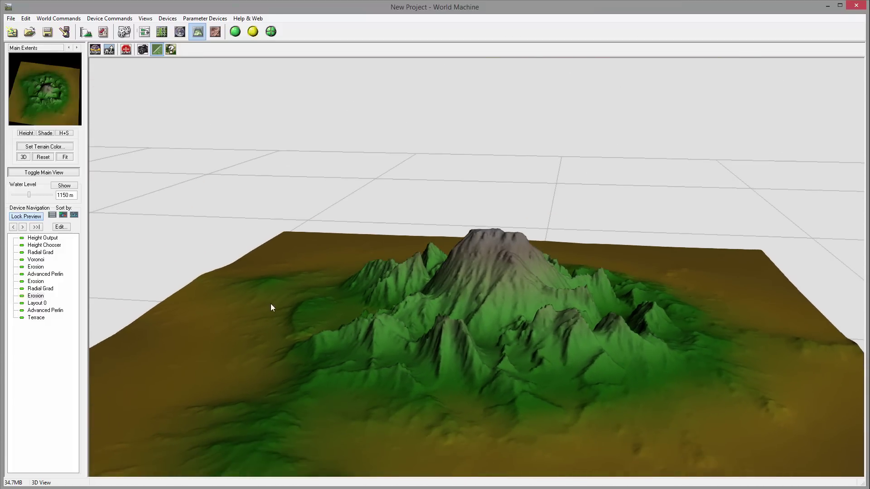
drag(474, 257, 513, 287)
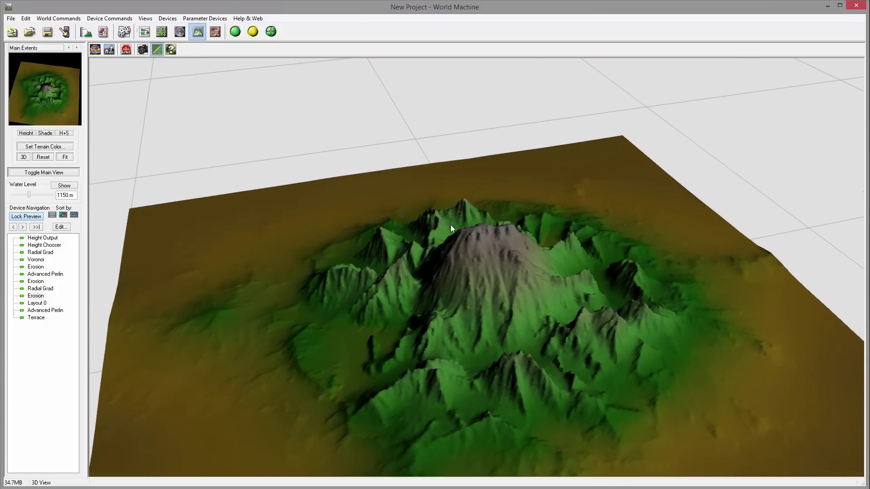
drag(451, 227, 392, 220)
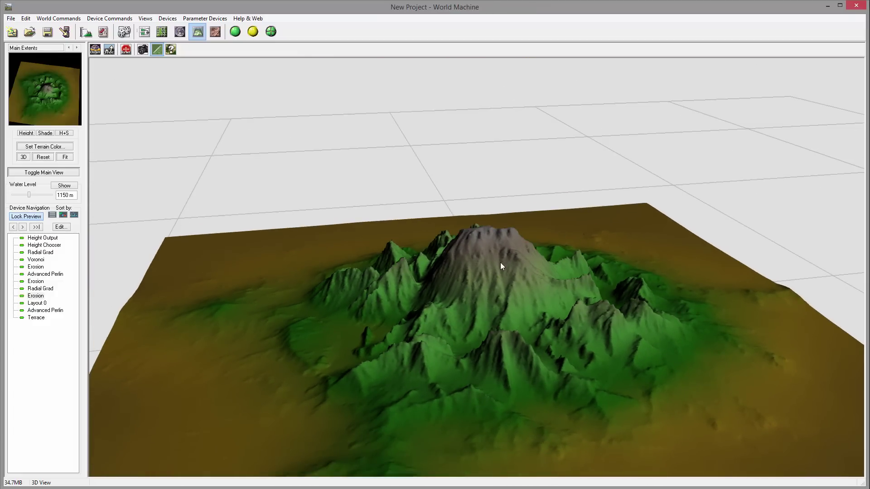
drag(499, 272, 596, 315)
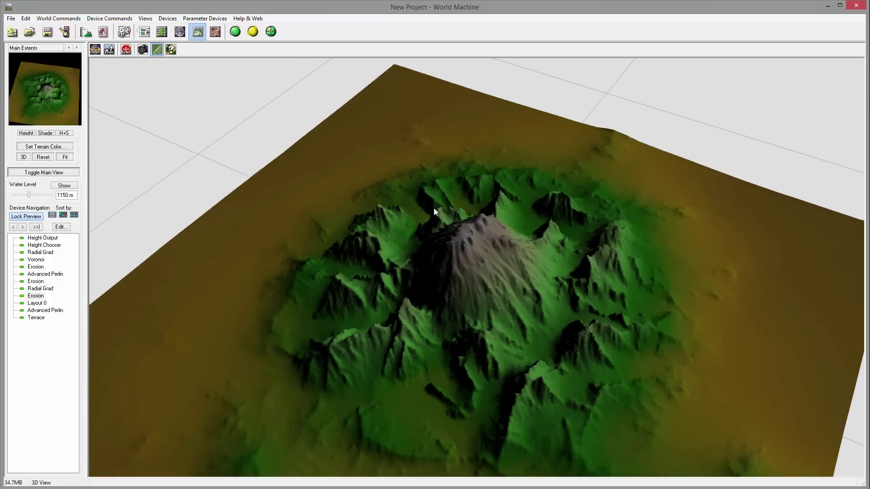
drag(507, 274, 394, 233)
drag(612, 219, 405, 202)
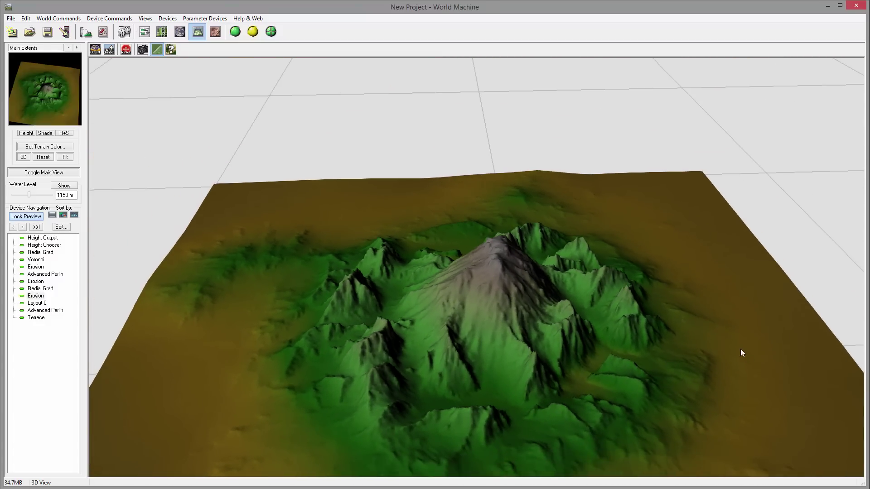